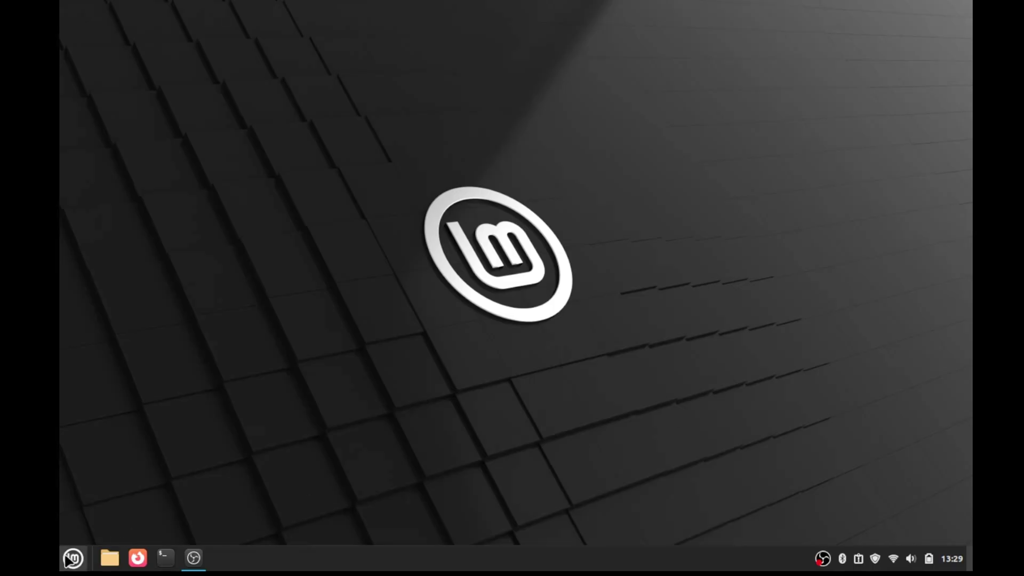
Launch System Info from the menu search to view Mint 22.1, Intel i5-5350U and 7.7 GiB memory.
left_click(70, 557)
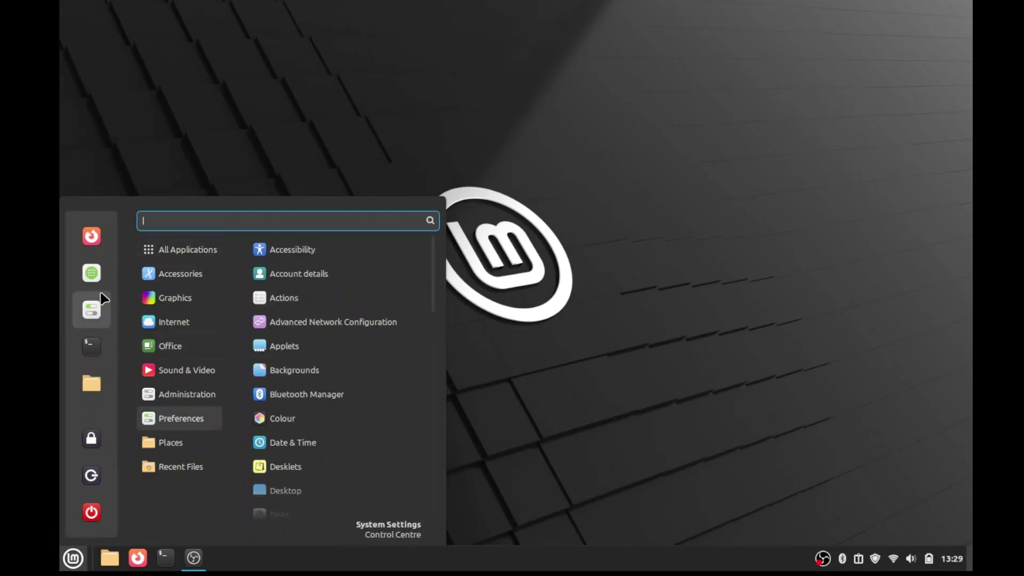
type("in")
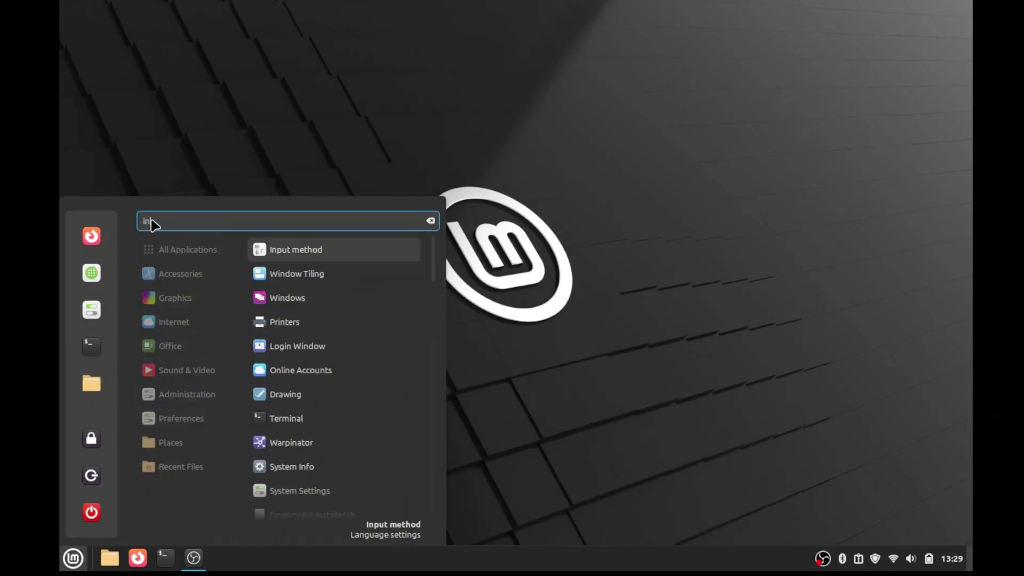
type("fo")
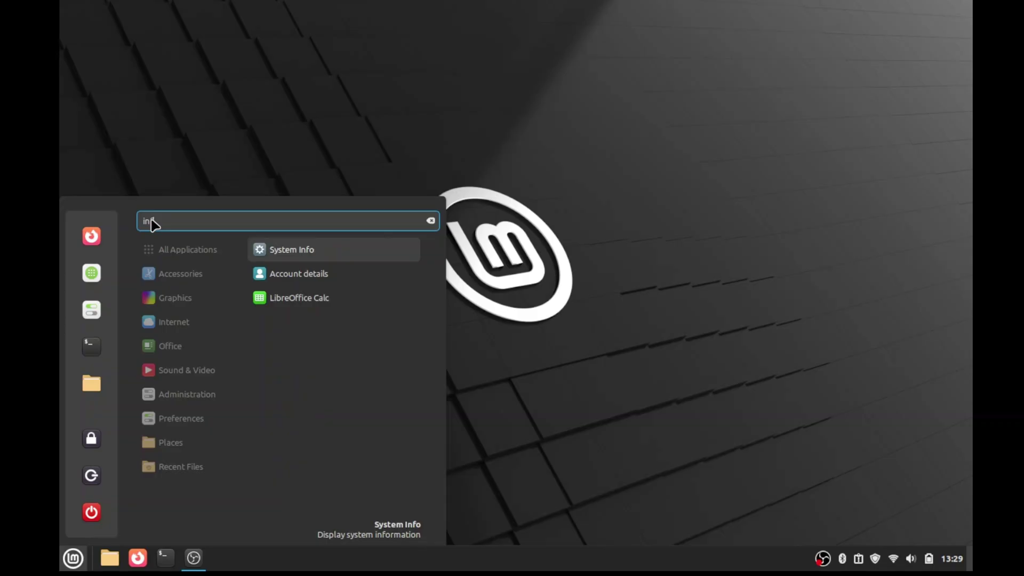
left_click(272, 252)
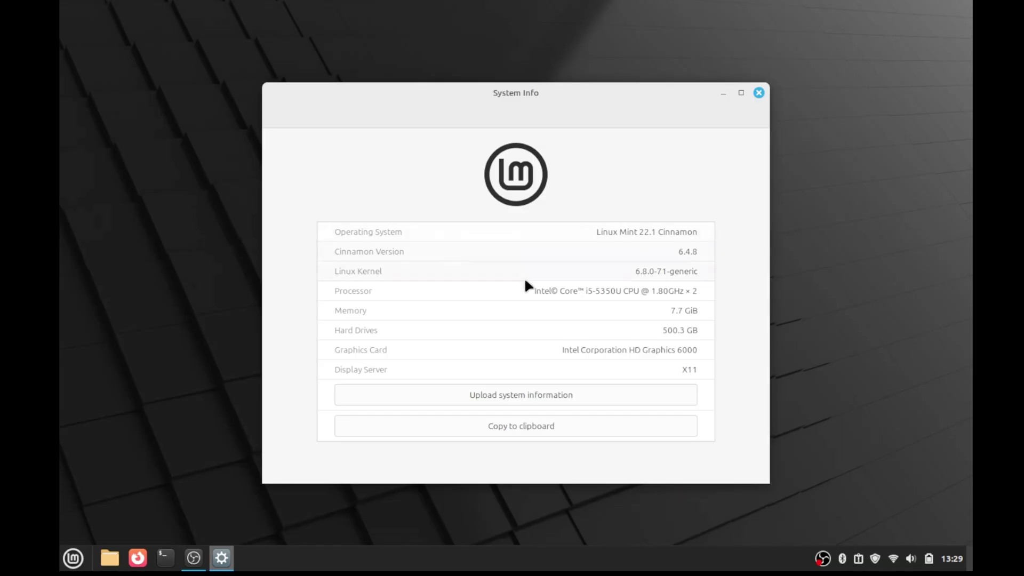
Close System Info, check network connections, then review the paired smartphone in Bluetooth Devices and close it.
left_click(759, 94)
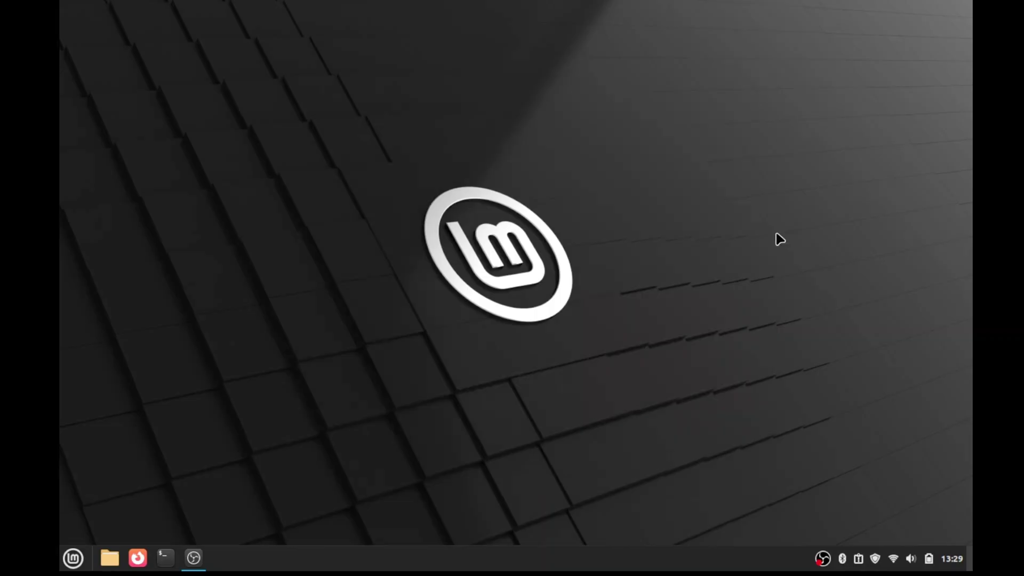
left_click(894, 559)
left_click(895, 559)
left_click(843, 558)
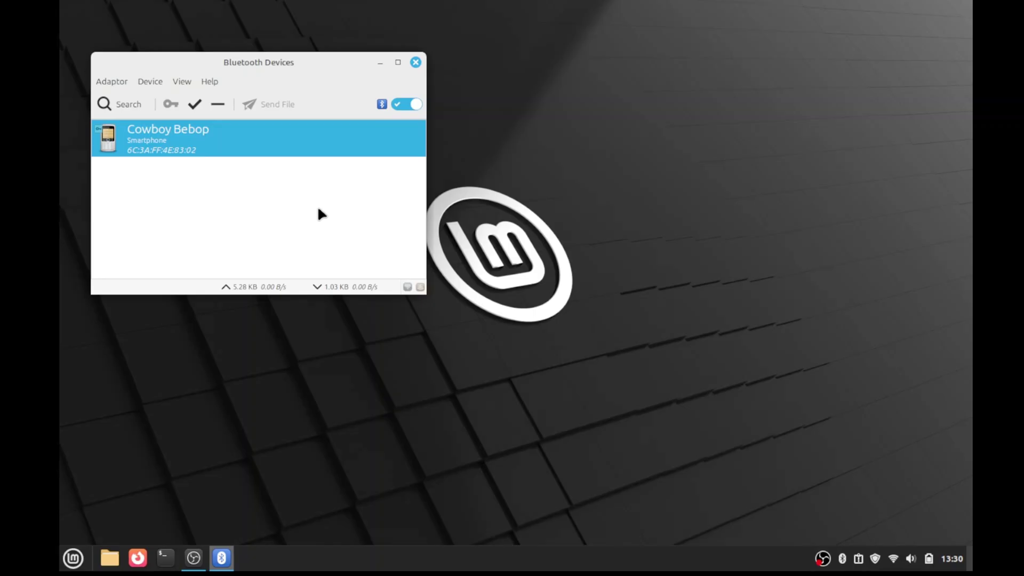
left_click(415, 63)
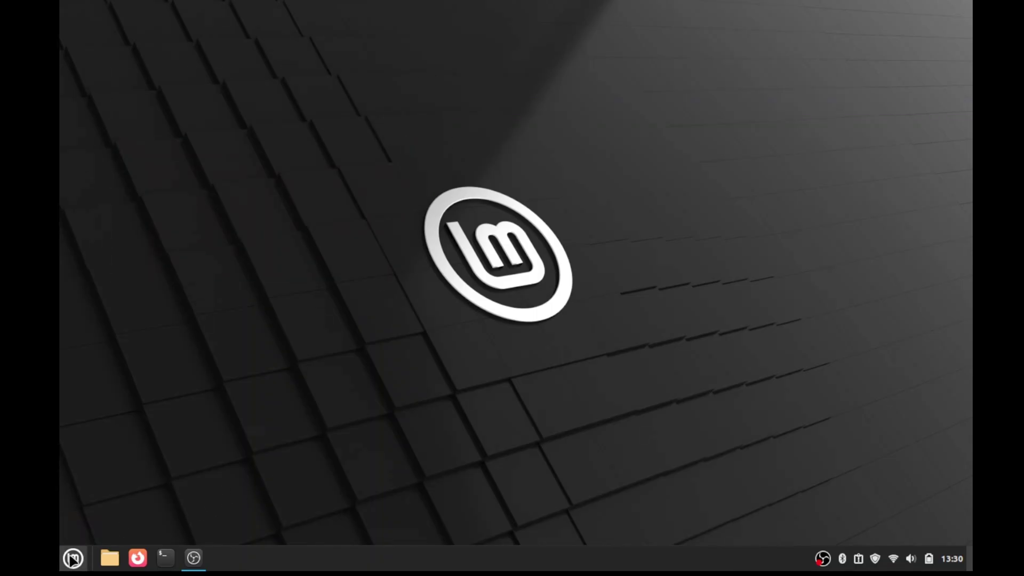
Show the Downloads folder with facetimehd-installer.sh in Files and start a new Terminal window.
left_click(73, 558)
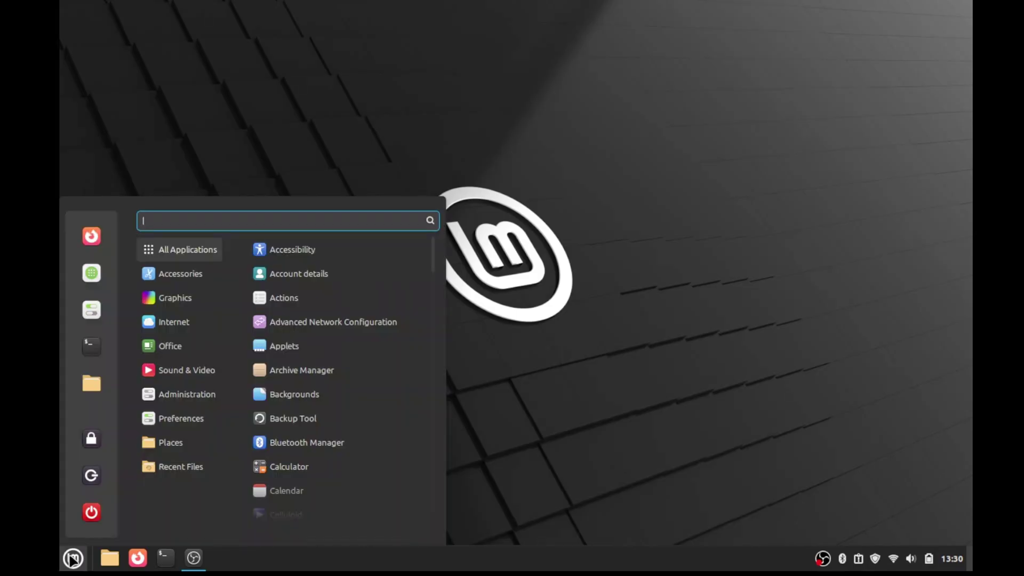
left_click(73, 558)
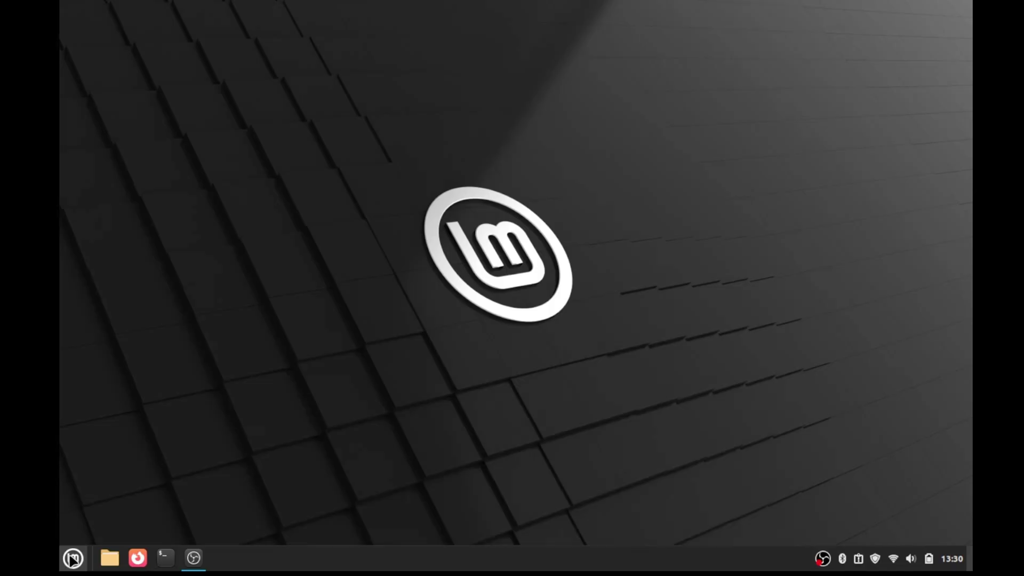
left_click(111, 559)
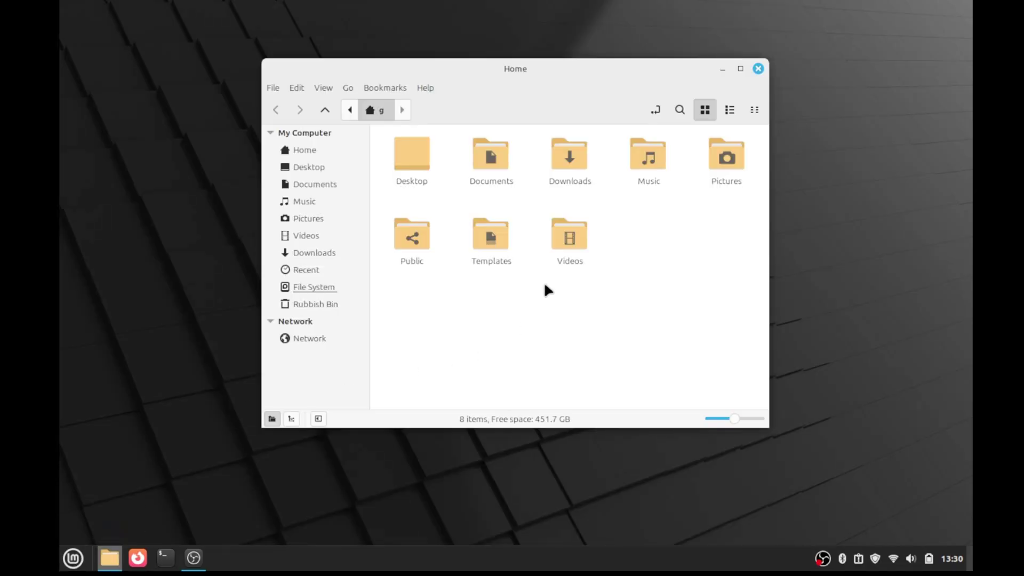
double_click(565, 154)
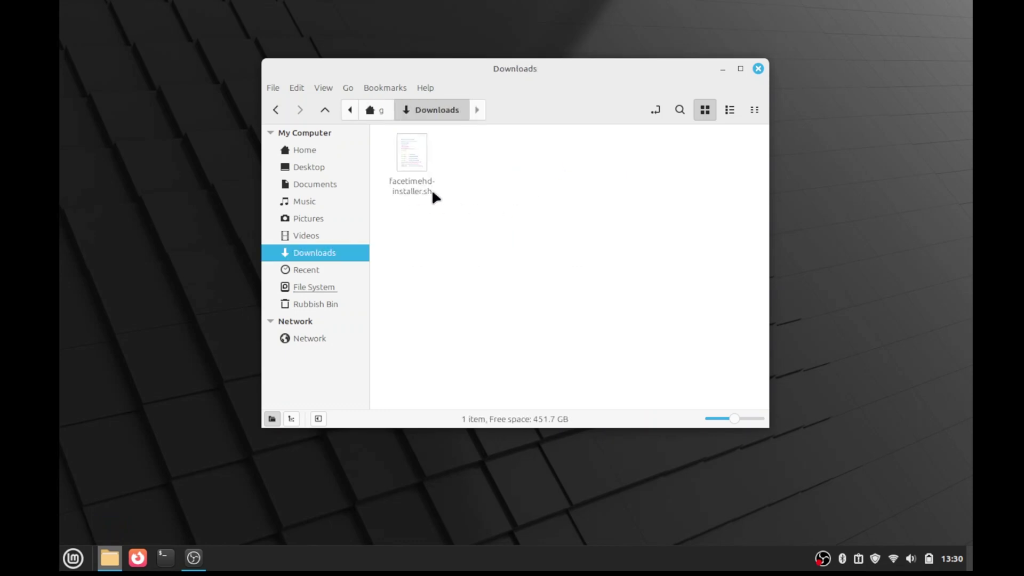
left_click(165, 558)
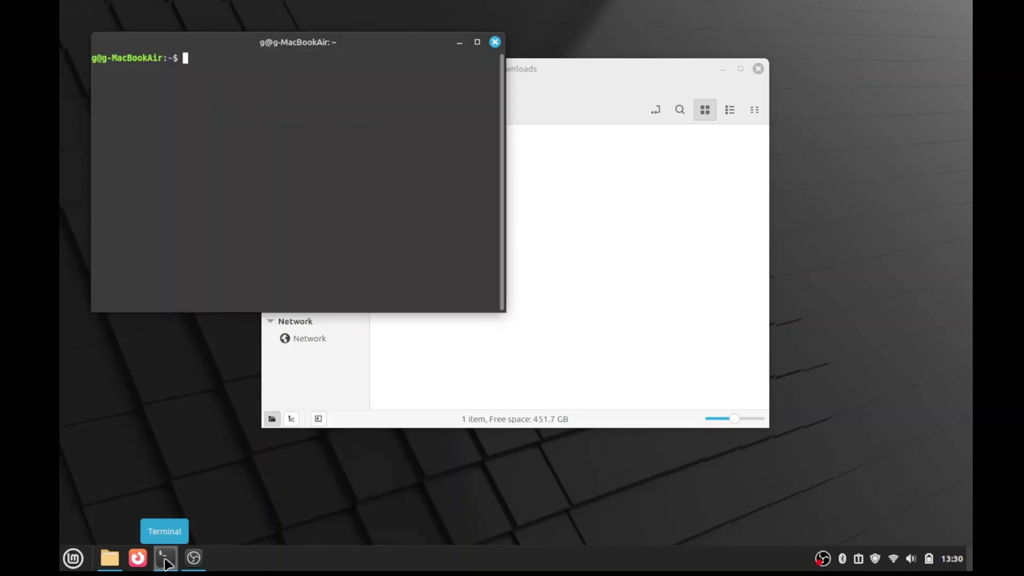
Arrange Downloads beside the terminal and change the shell directory to Downloads.
left_click_drag(607, 68, 787, 58)
left_click(192, 62)
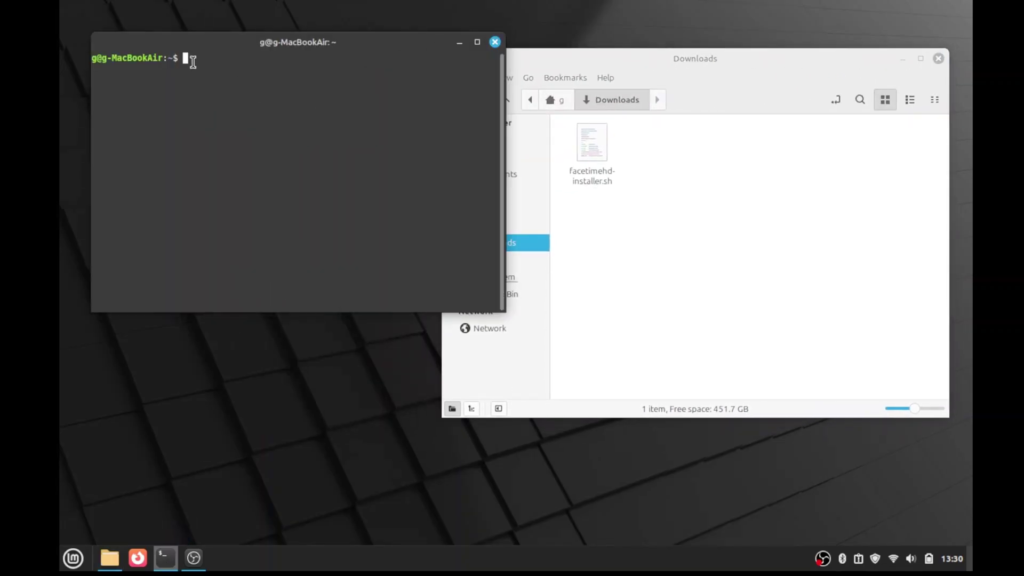
type("cd d")
key("BackSpace")
type("Downloads")
key("Return")
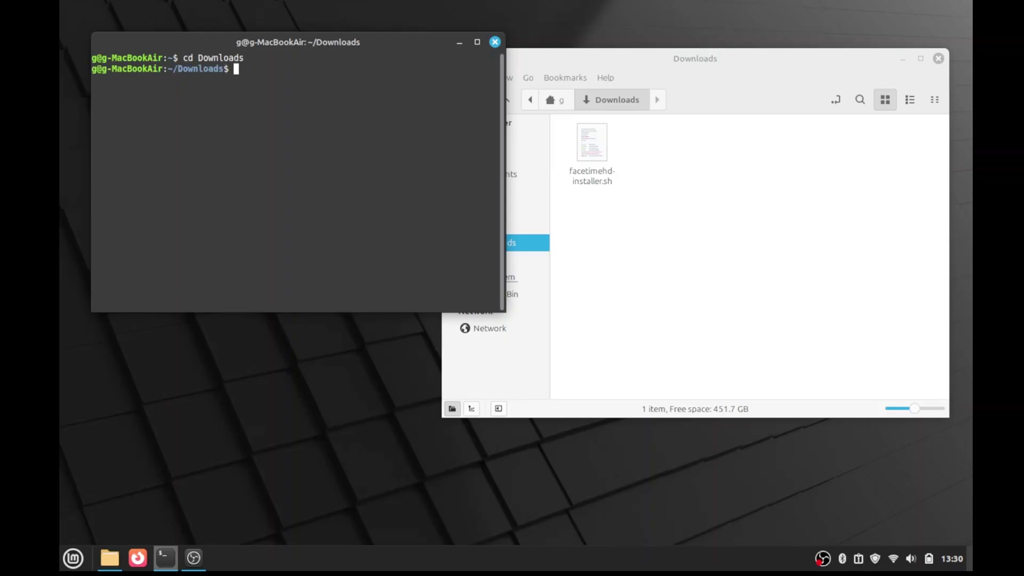
Make facetimehd-installer.sh executable with chmod +x.
type("chmod +x")
left_click(686, 83)
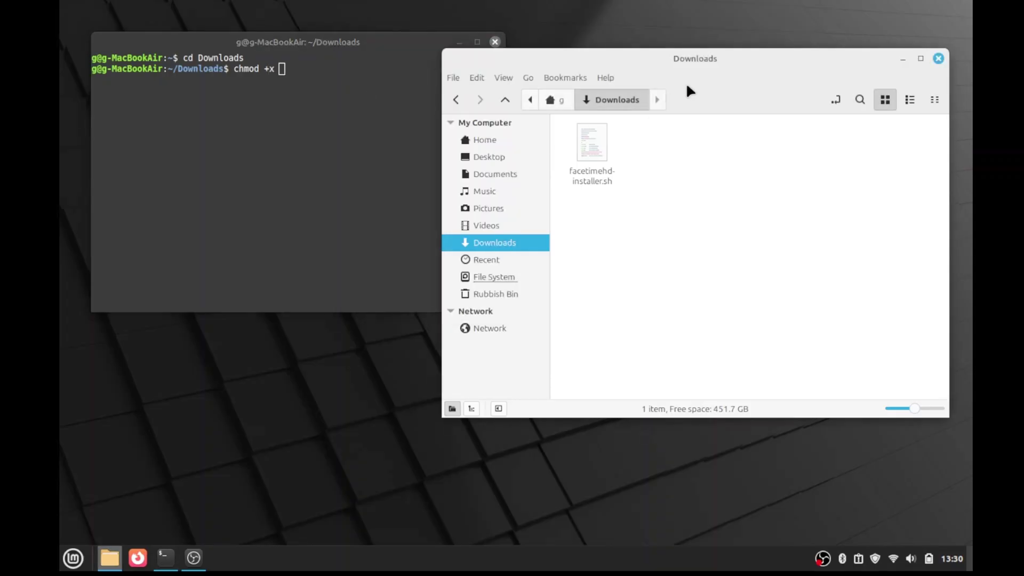
left_click(589, 143)
left_click_drag(588, 143, 361, 110)
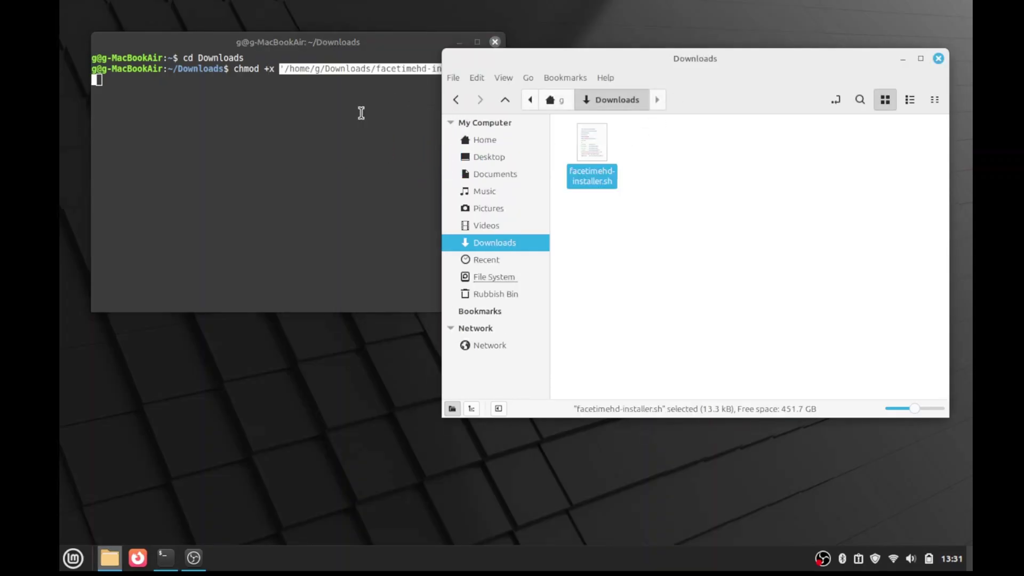
left_click(327, 178)
key("Return")
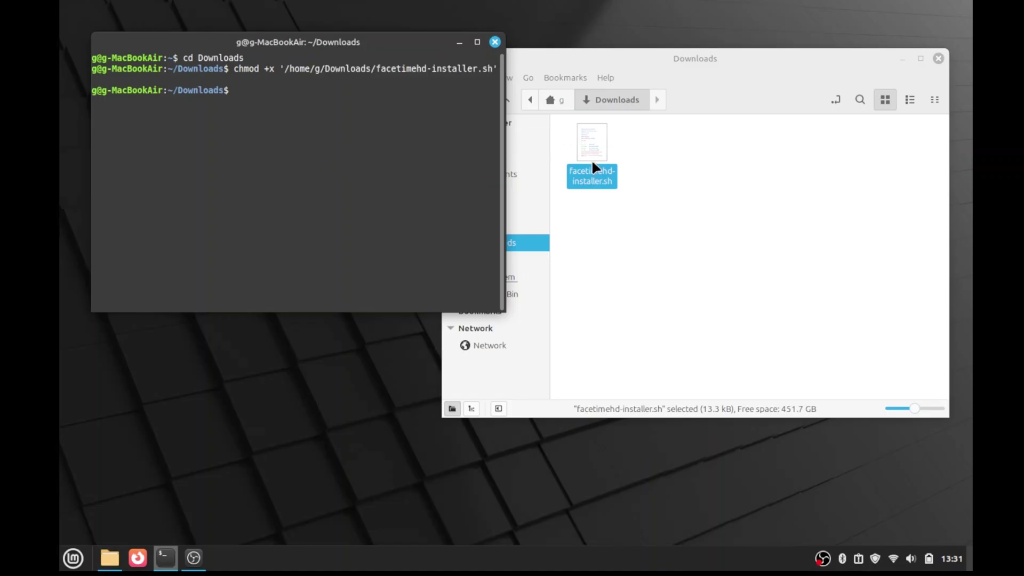
Run facetimehd-installer.sh, reaching its prompt about reinstalling the driver.
left_click(679, 191)
left_click(592, 153)
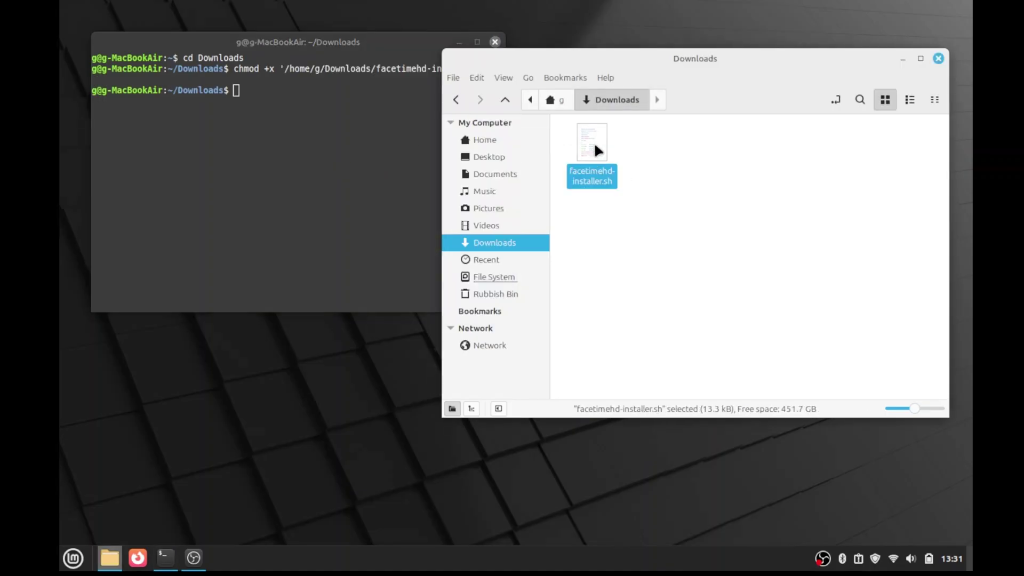
left_click_drag(581, 145, 310, 135)
left_click(315, 133)
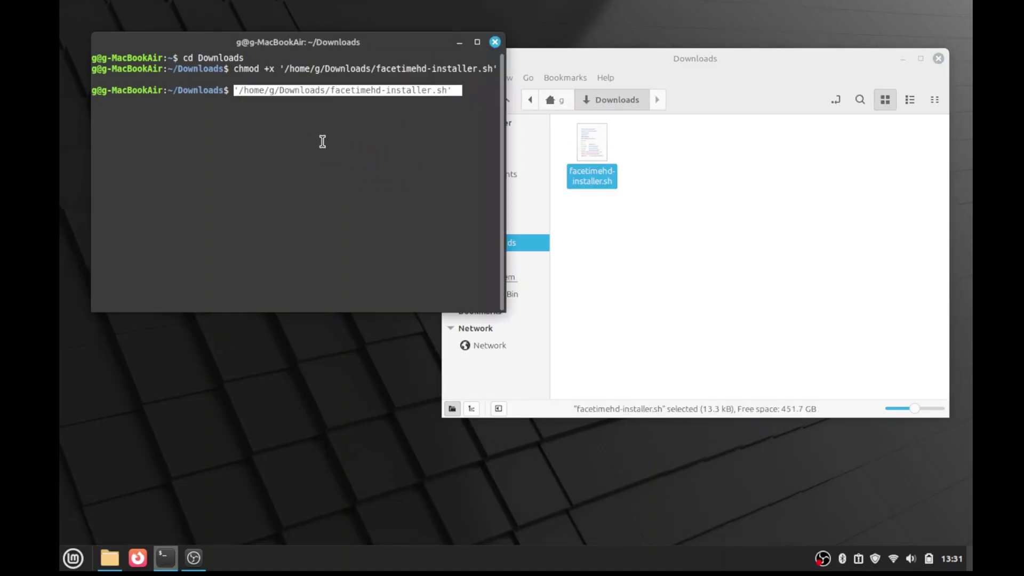
key("Right")
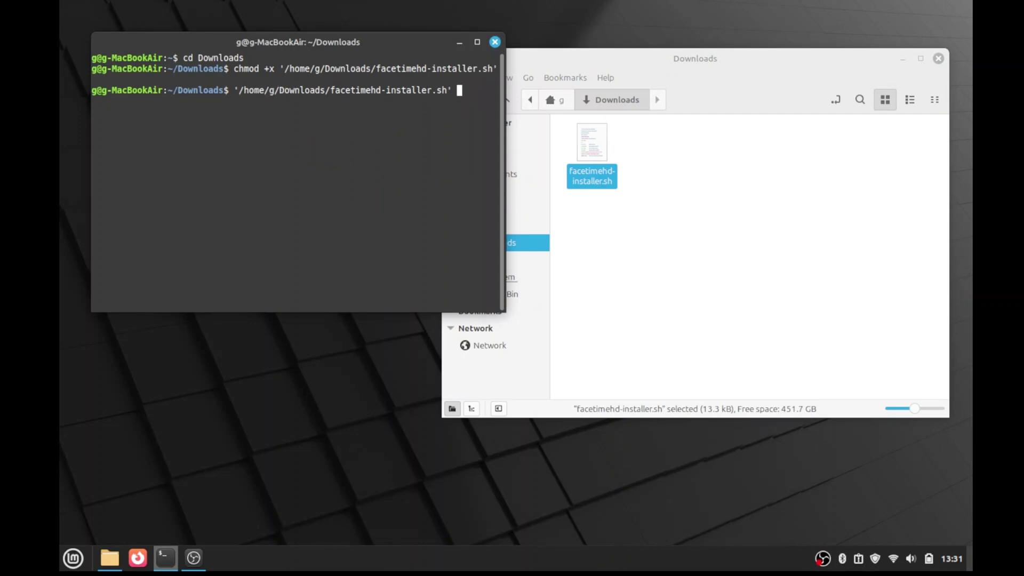
key("Return")
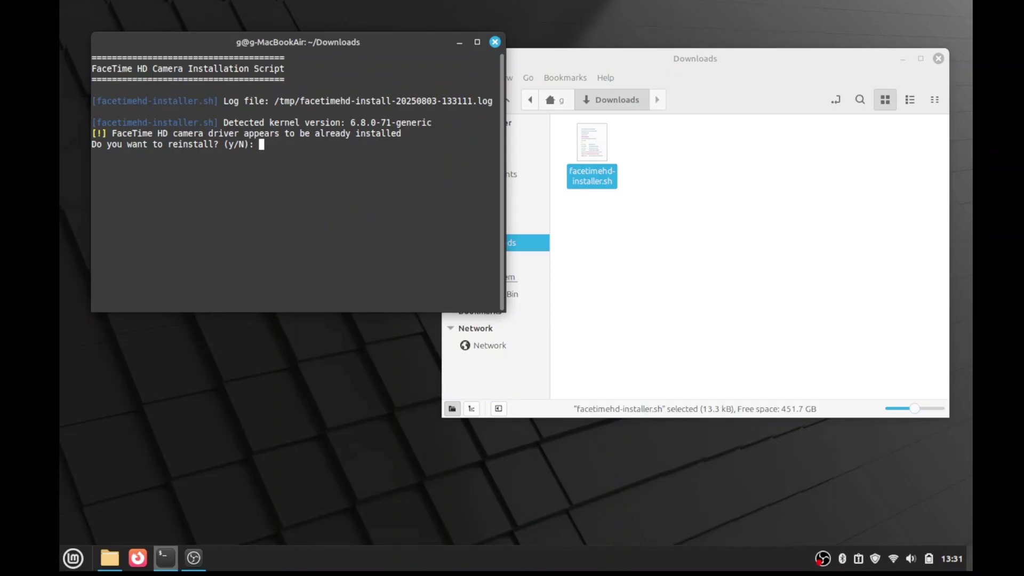
Confirm reinstalling the FaceTime HD driver and enter the administrator password.
type("y")
key("Return")
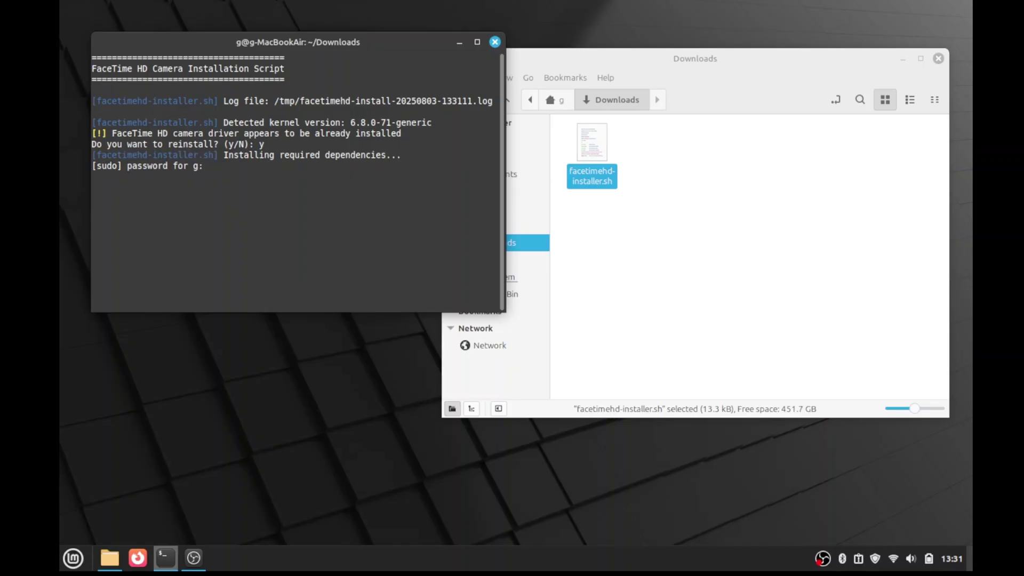
type("*")
key("Return")
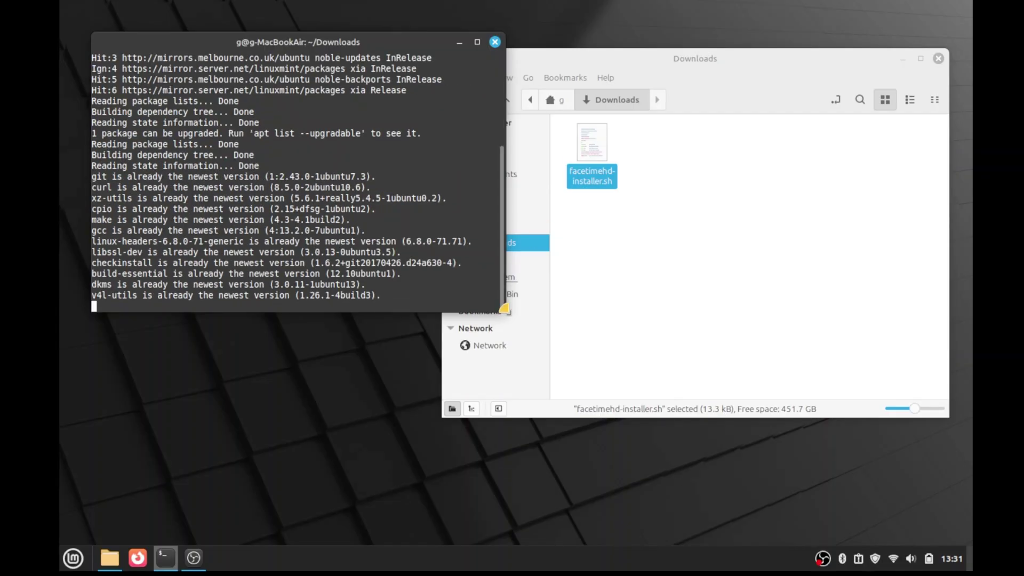
Enlarge the terminal and answer yes to testing the camera, letting the installer finish.
left_click_drag(505, 313, 647, 454)
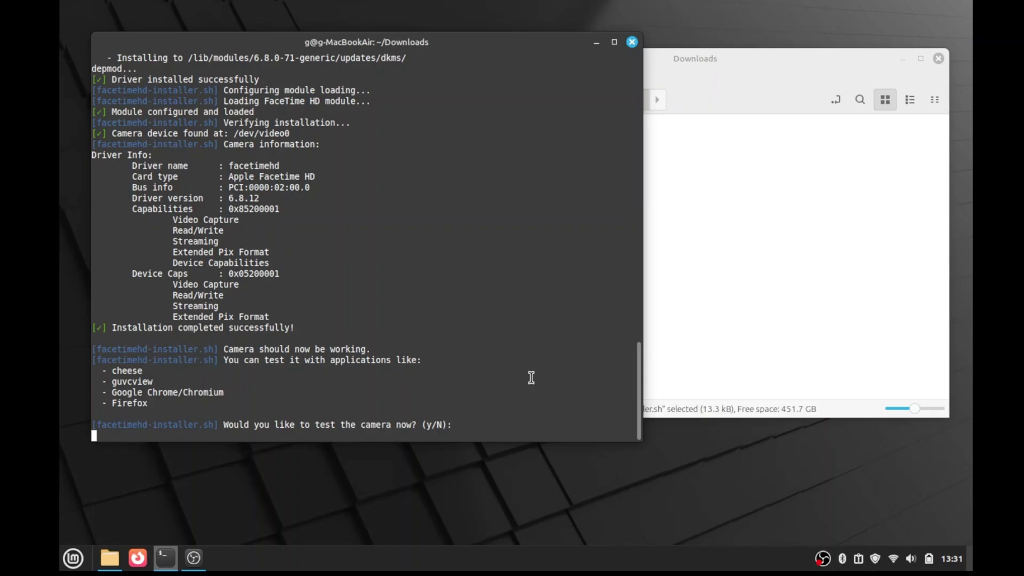
type("y")
key("Return")
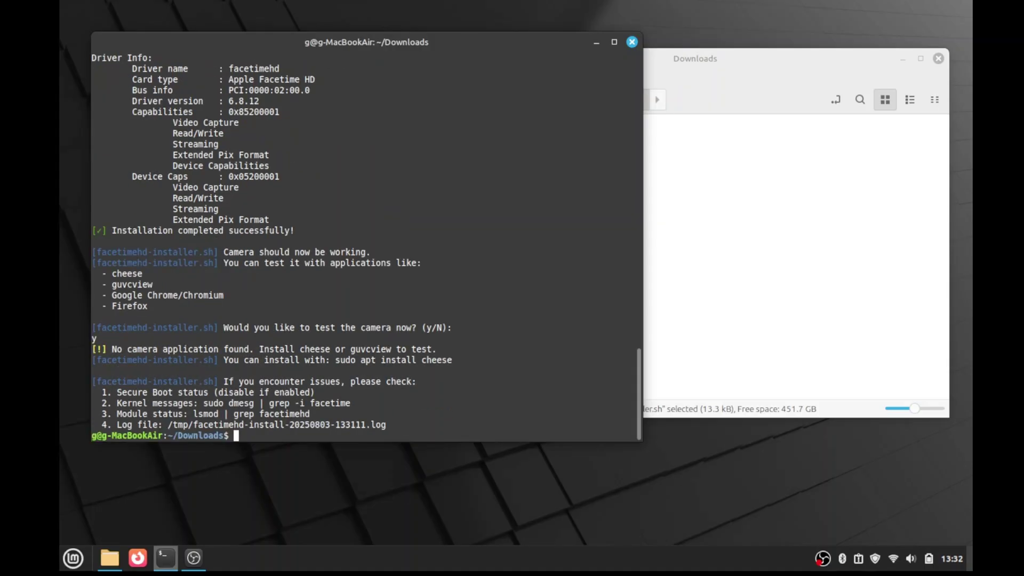
Close the installer terminal and browse the Sound & Video apps, including OBS Studio.
left_click(631, 42)
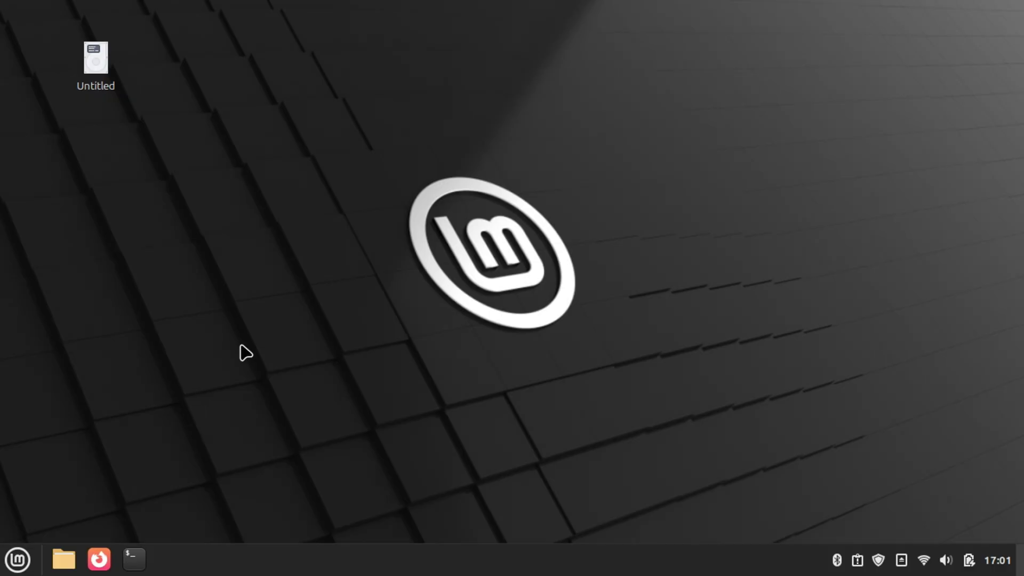
left_click(20, 558)
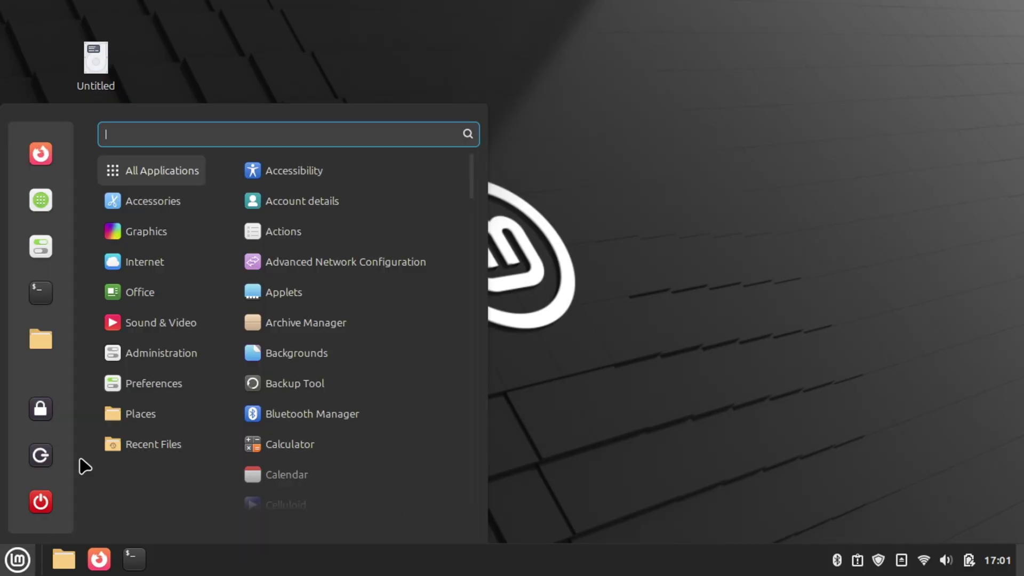
mouse_move(133, 324)
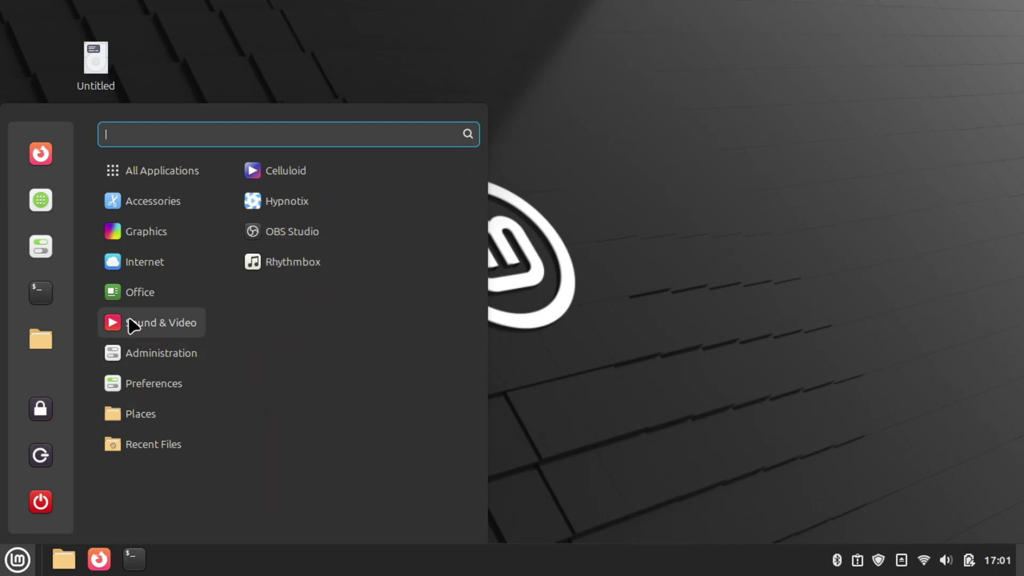
Open the Downloads folder in Files alongside a new terminal positioned below it.
left_click(596, 221)
left_click(64, 559)
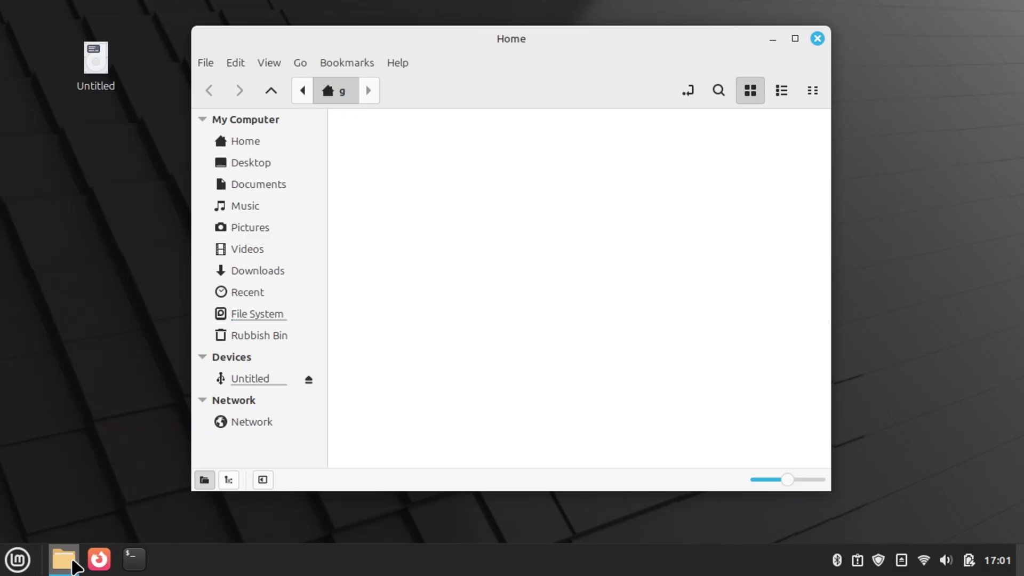
left_click(259, 271)
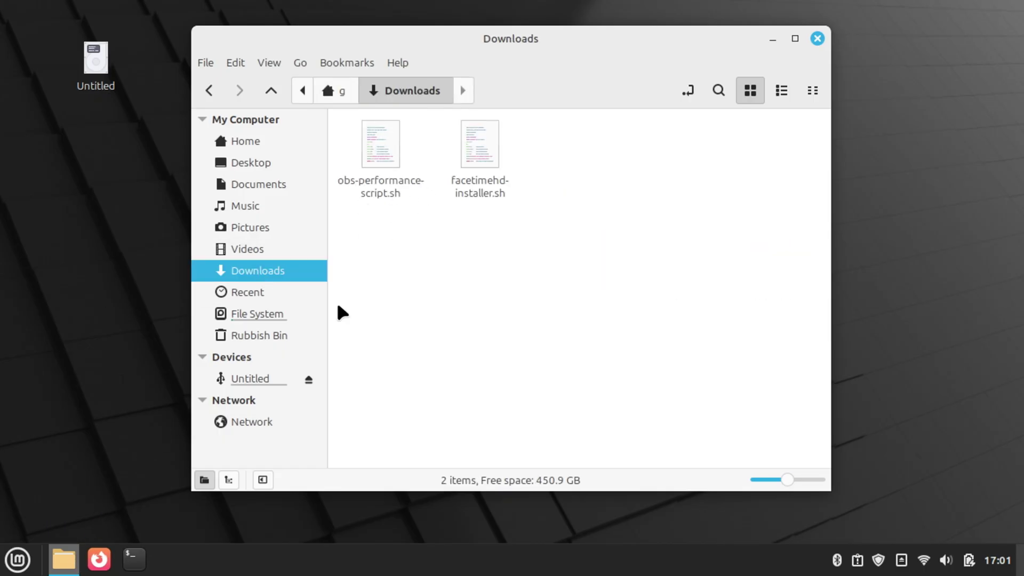
left_click(136, 559)
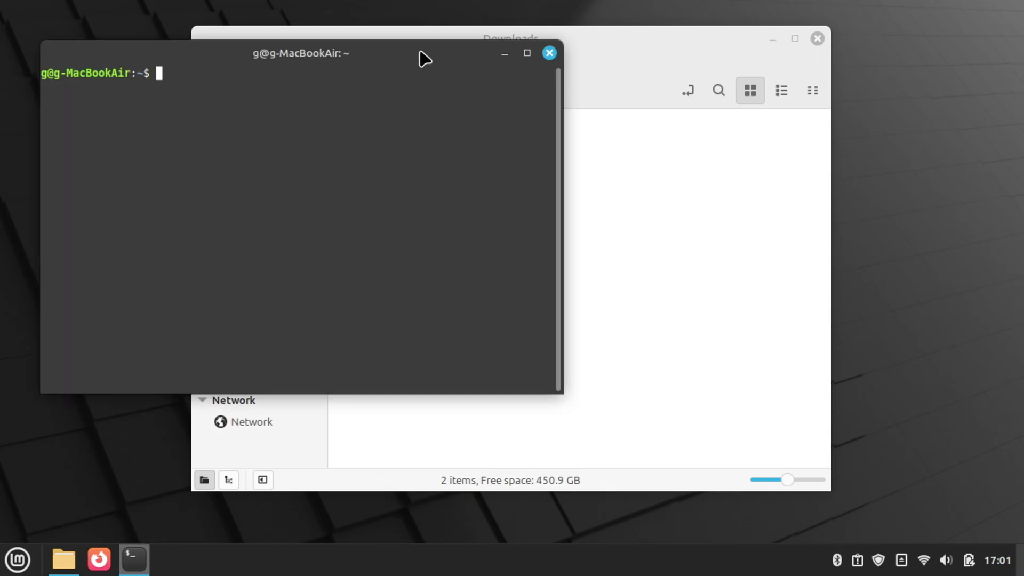
left_click_drag(421, 52, 487, 246)
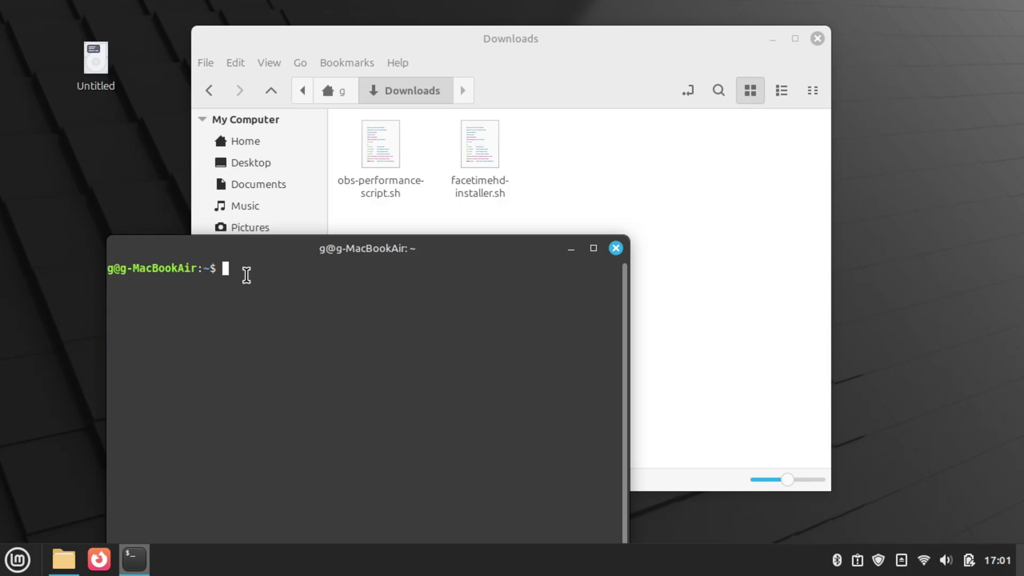
Make obs-performance-script.sh executable with chmod +x.
triple_click(246, 275)
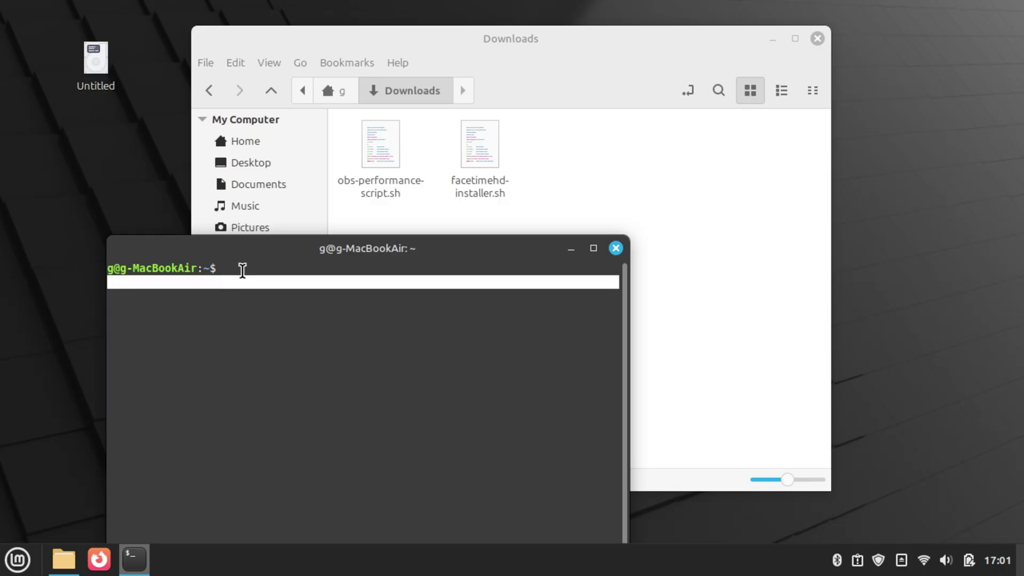
left_click(236, 268)
type("chmod")
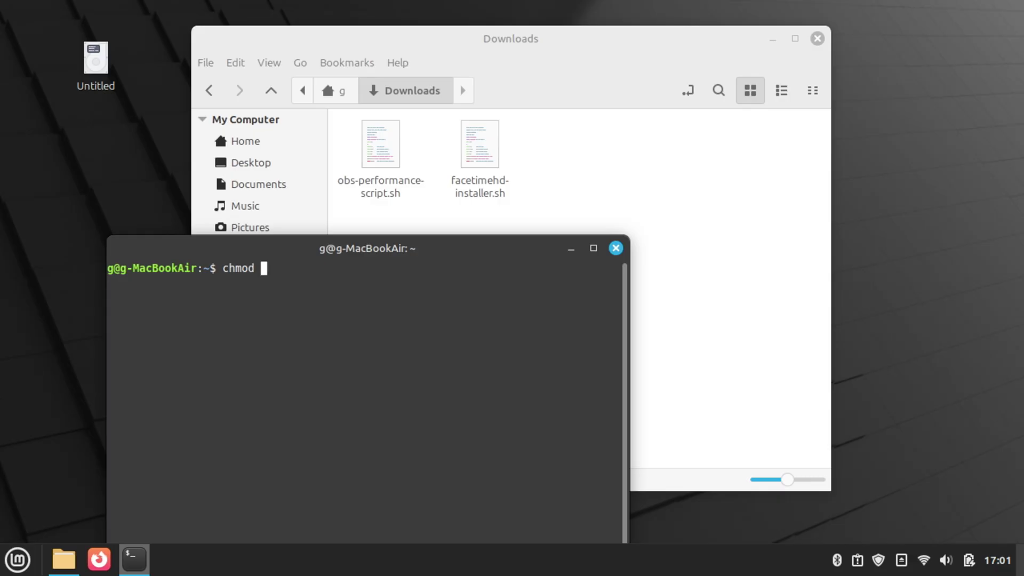
type(" +x")
left_click_drag(359, 170, 146, 336)
left_click(146, 384)
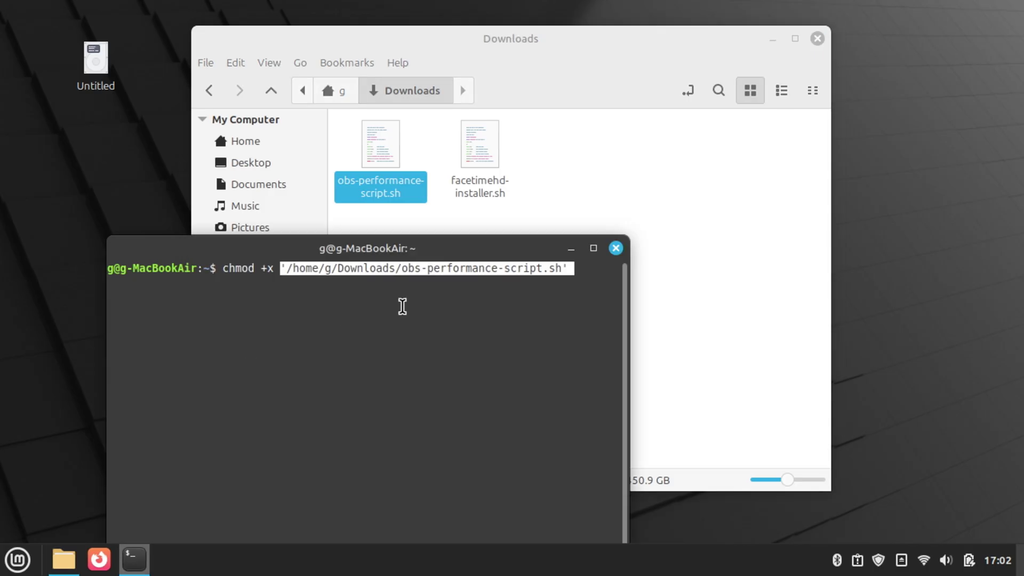
key("Return")
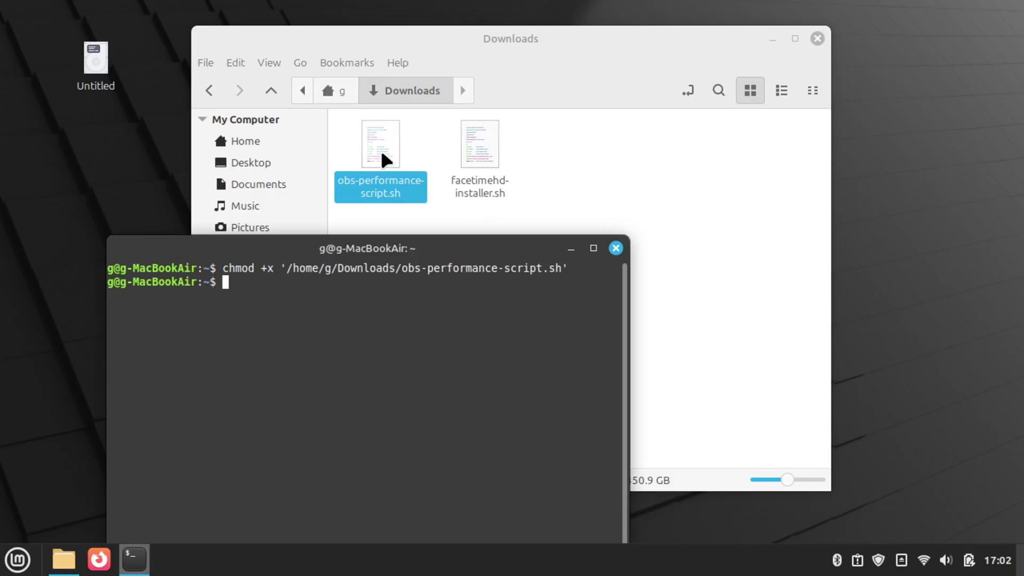
Run obs-performance-script.sh with the sudo password, launching OBS Studio 31.1.2.
left_click_drag(373, 141, 153, 361)
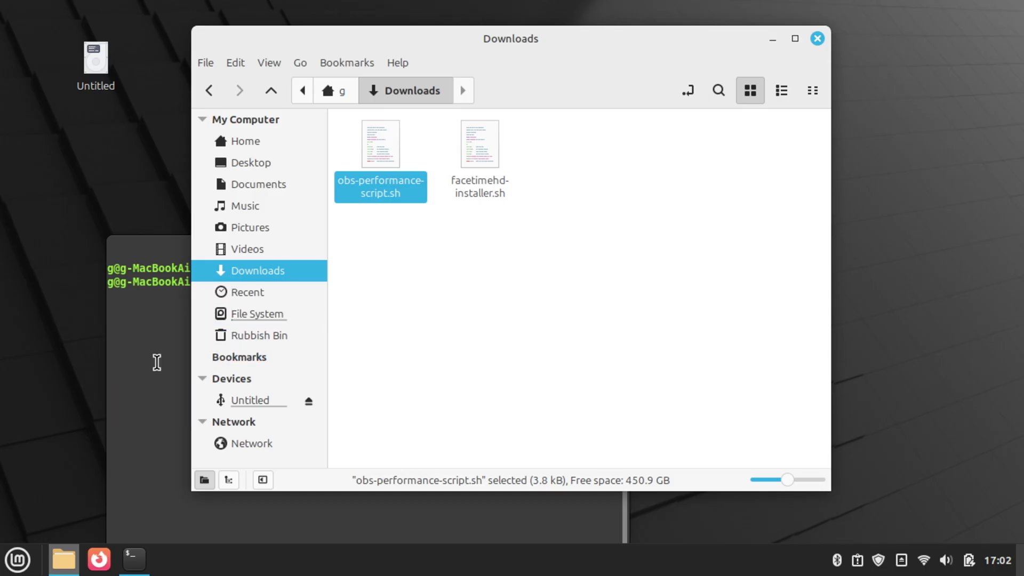
left_click(158, 389)
key("End")
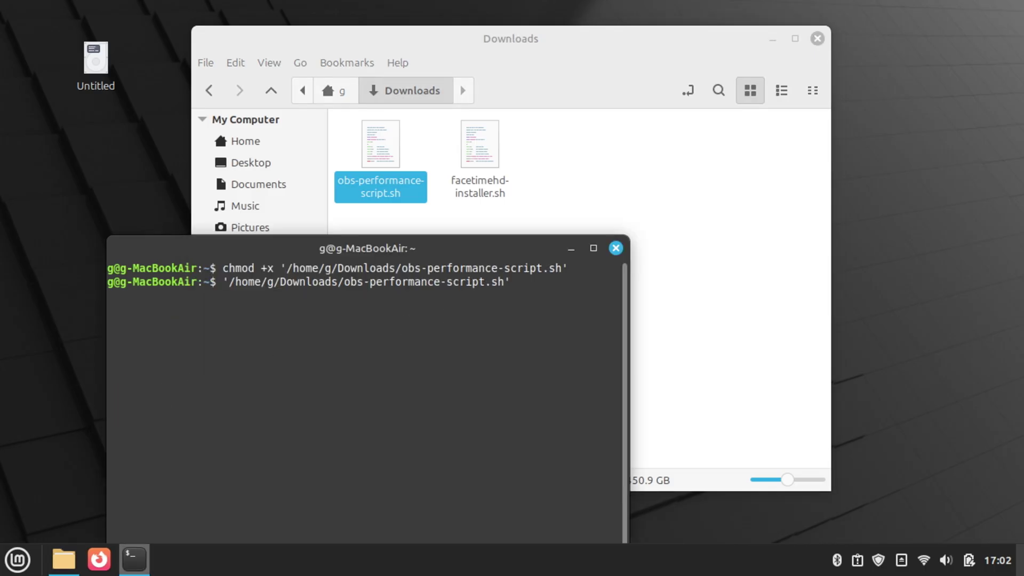
key("Return")
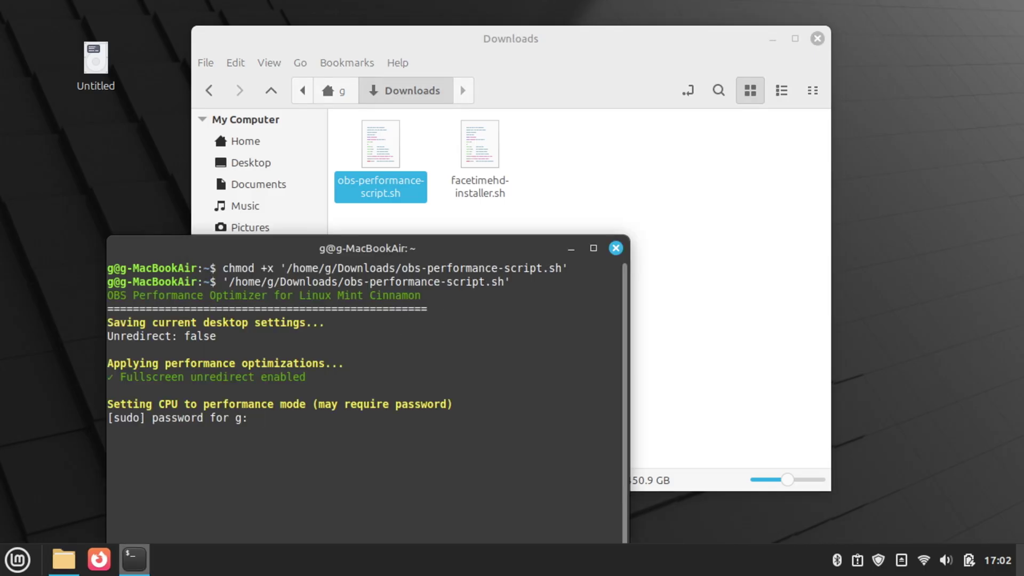
key("Return")
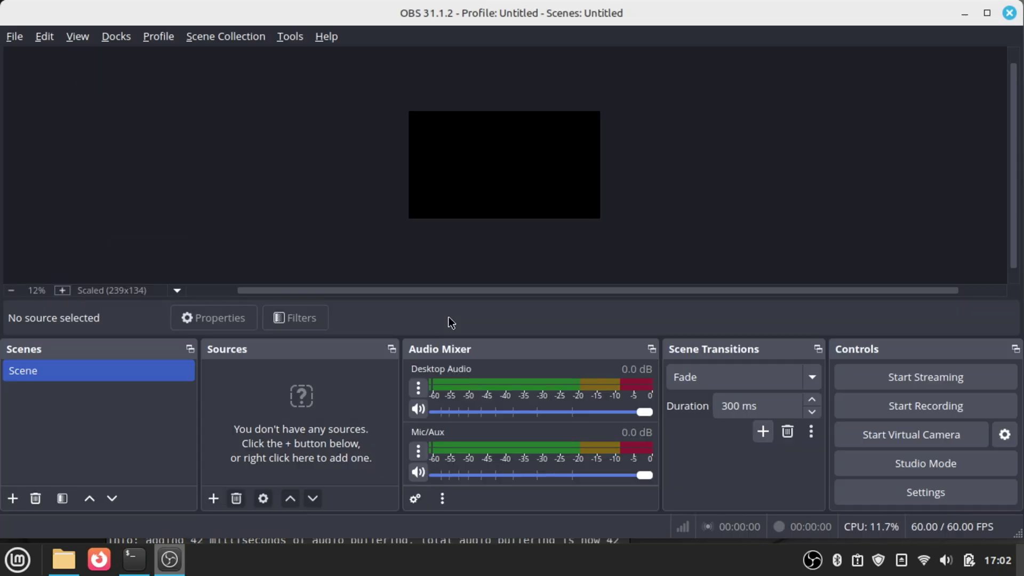
left_click(214, 499)
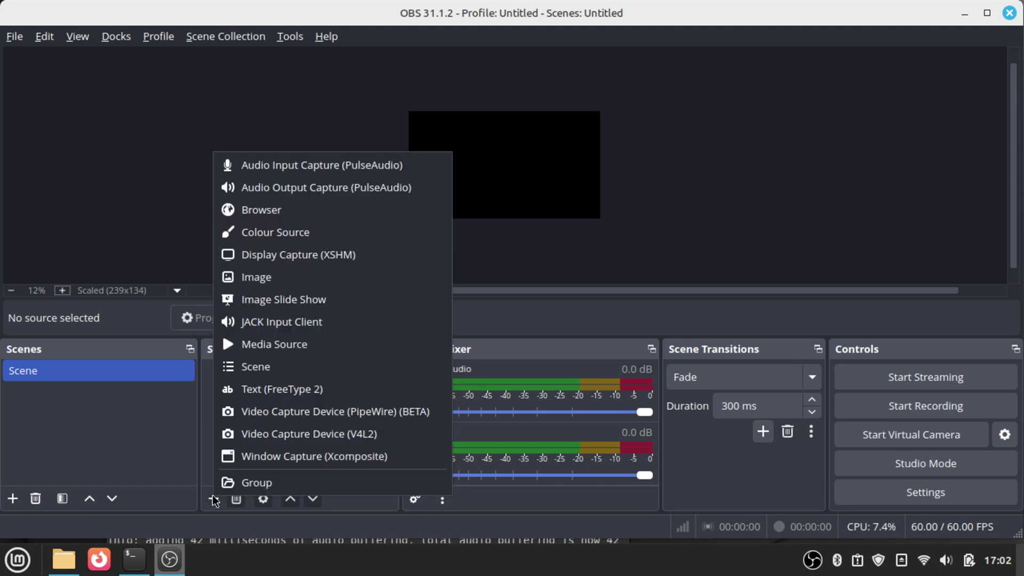
left_click(299, 435)
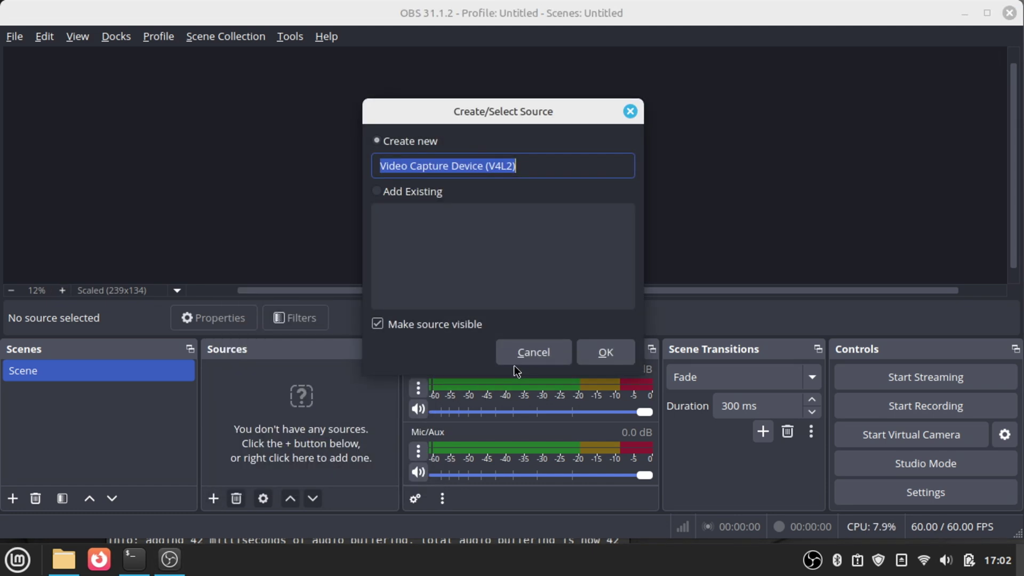
left_click(516, 361)
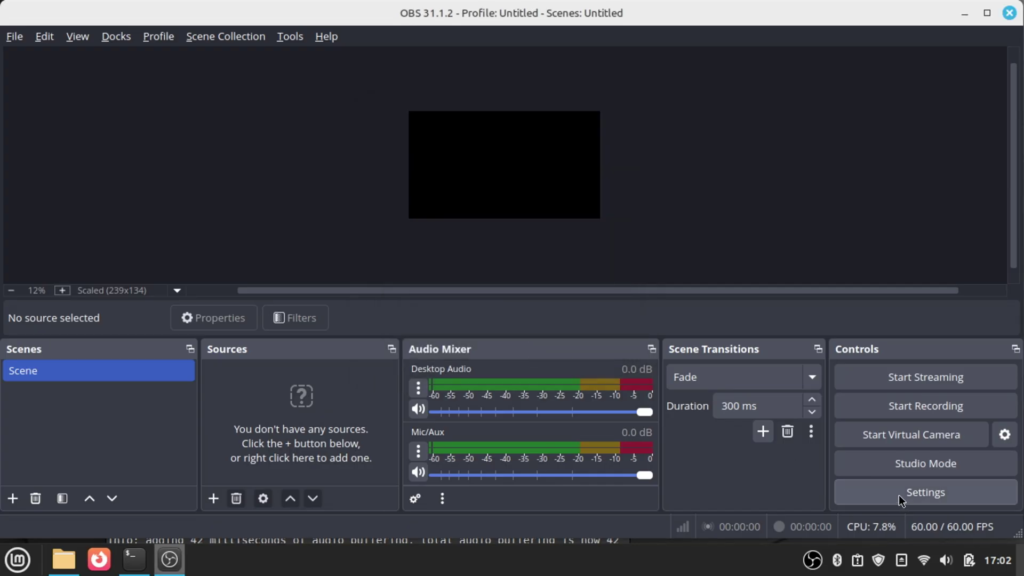
left_click(897, 495)
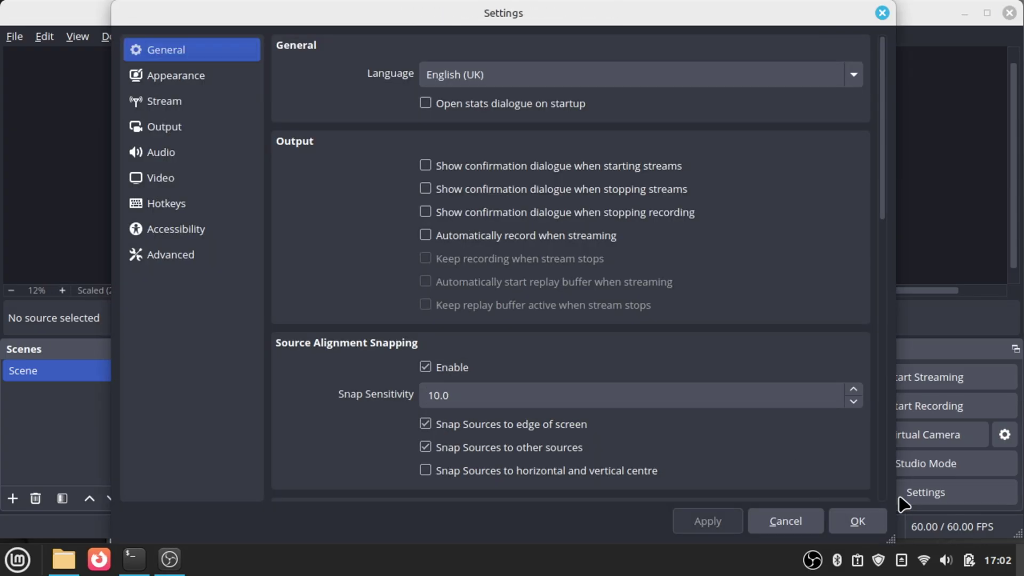
left_click(187, 179)
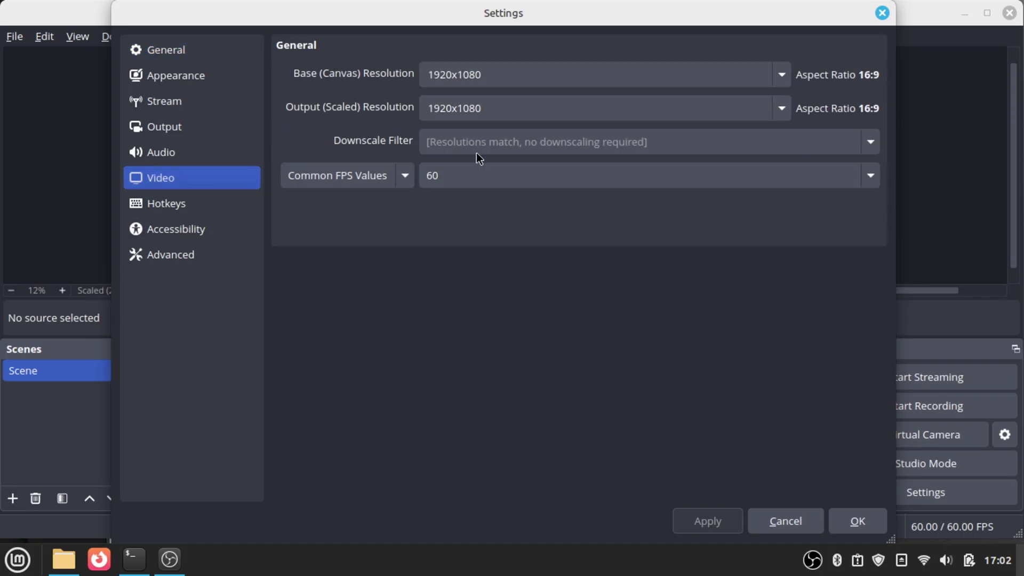
left_click(858, 521)
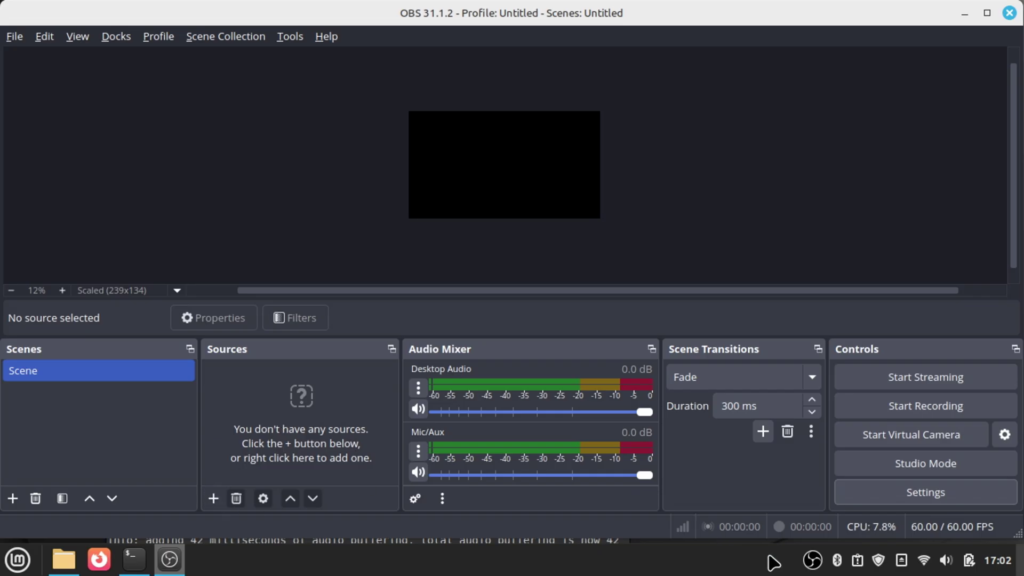
left_click(881, 490)
left_click(199, 172)
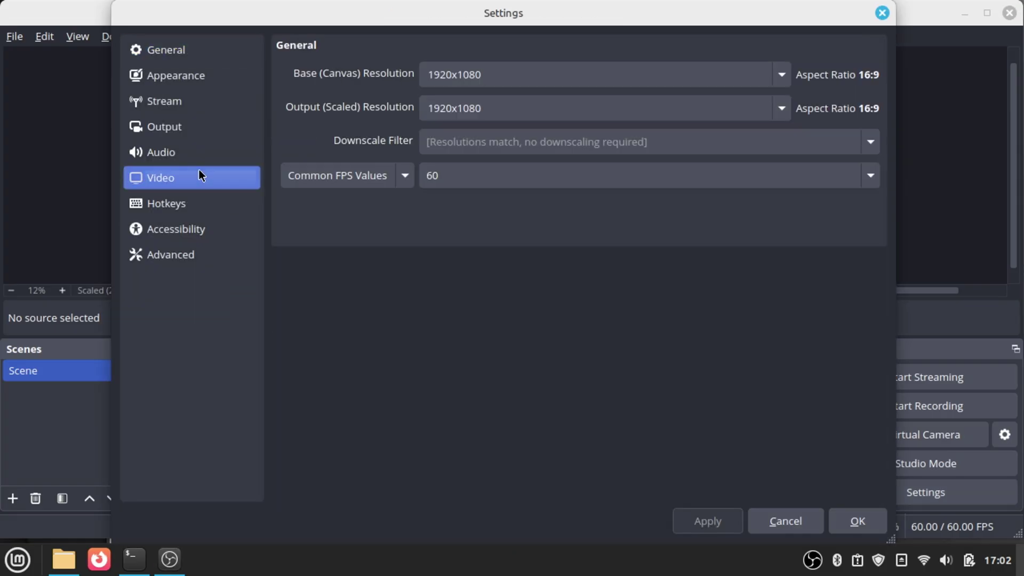
left_click(194, 133)
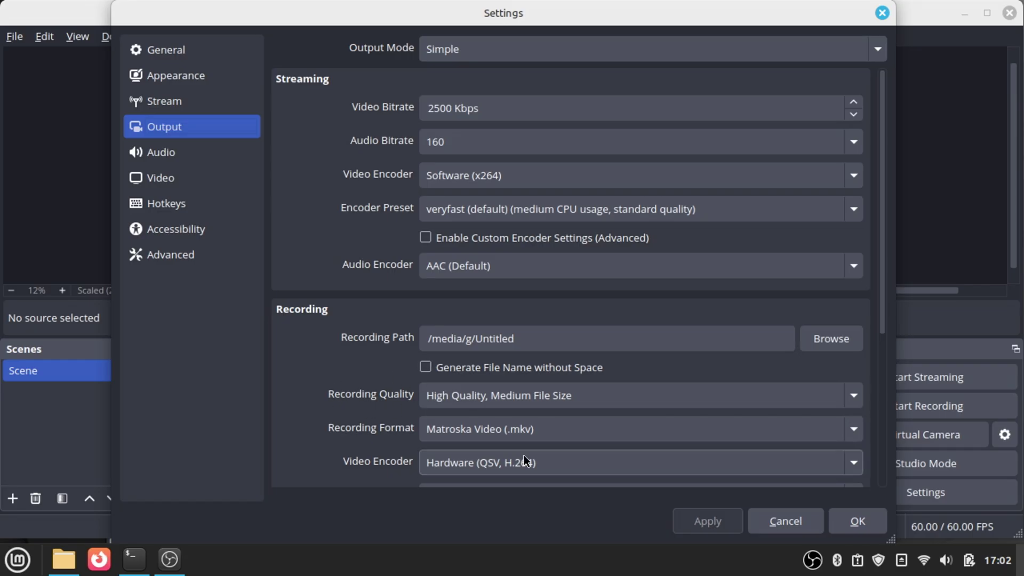
left_click(855, 523)
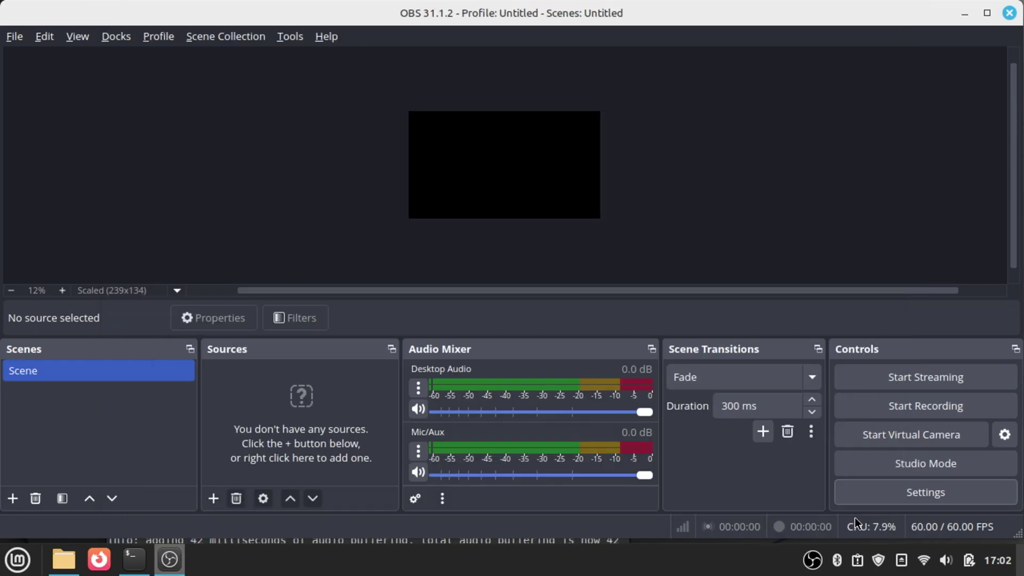
Add a Video Capture Device (V4L2) source for the HDMI capture with default settings.
left_click(213, 498)
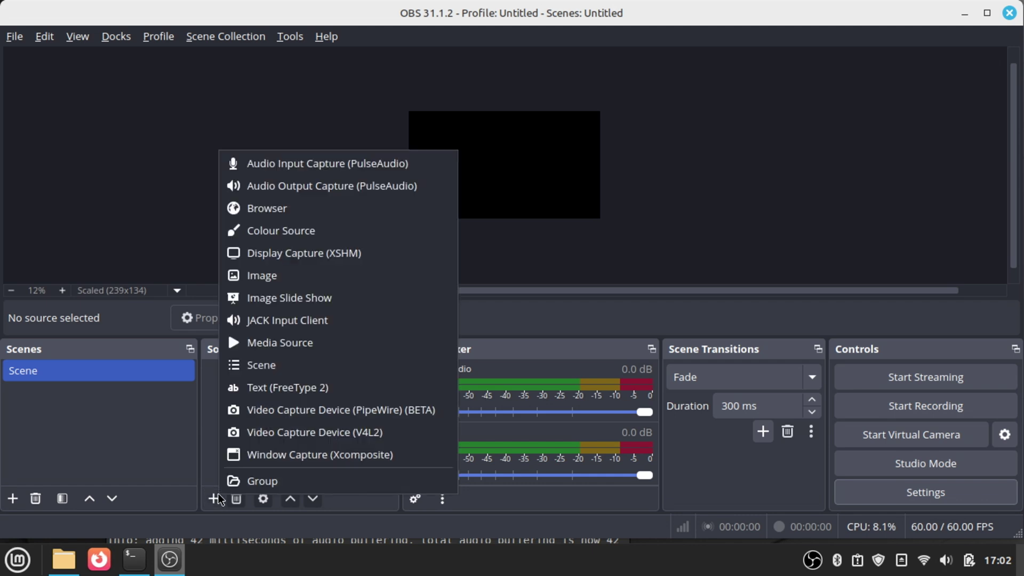
left_click(292, 432)
left_click(590, 351)
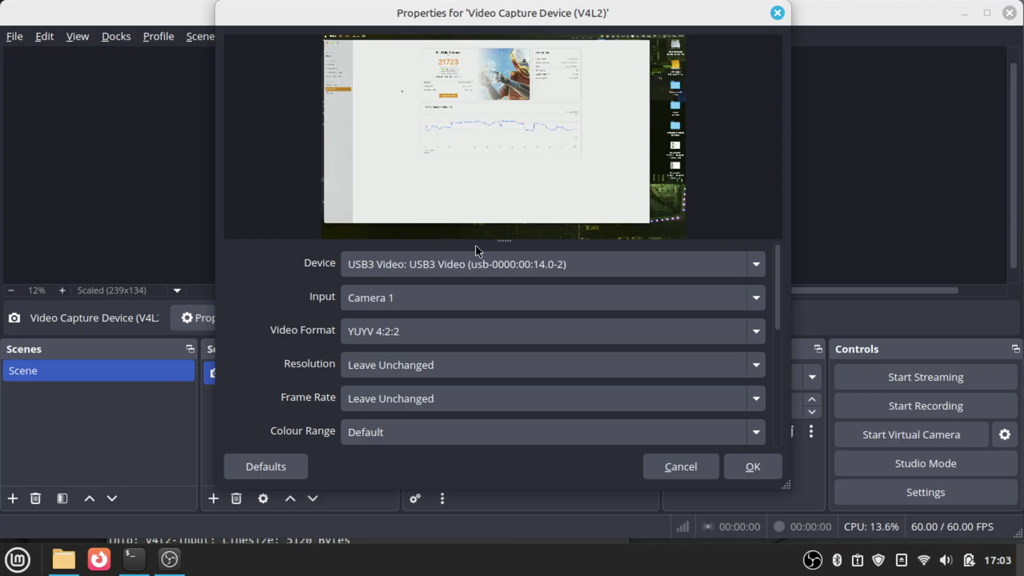
left_click(753, 467)
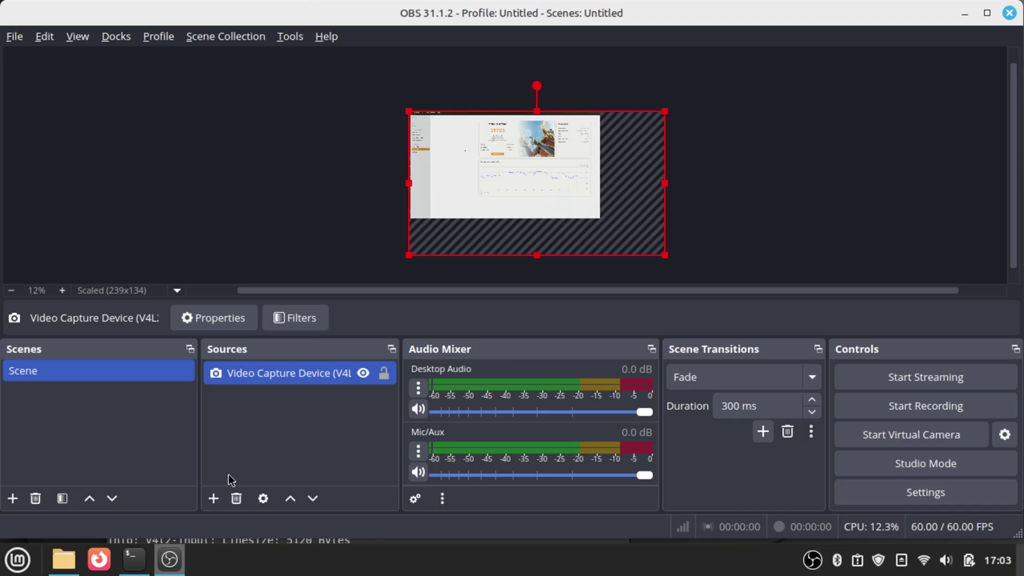
Set the capture source resolution to 1920x1080 and zoom the preview canvas in twice.
left_click(219, 317)
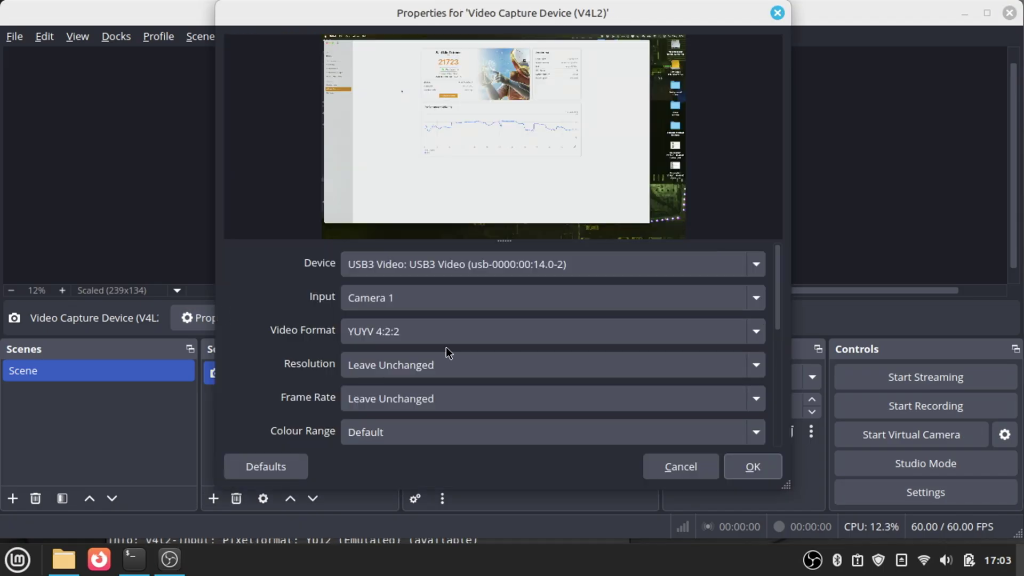
left_click(757, 365)
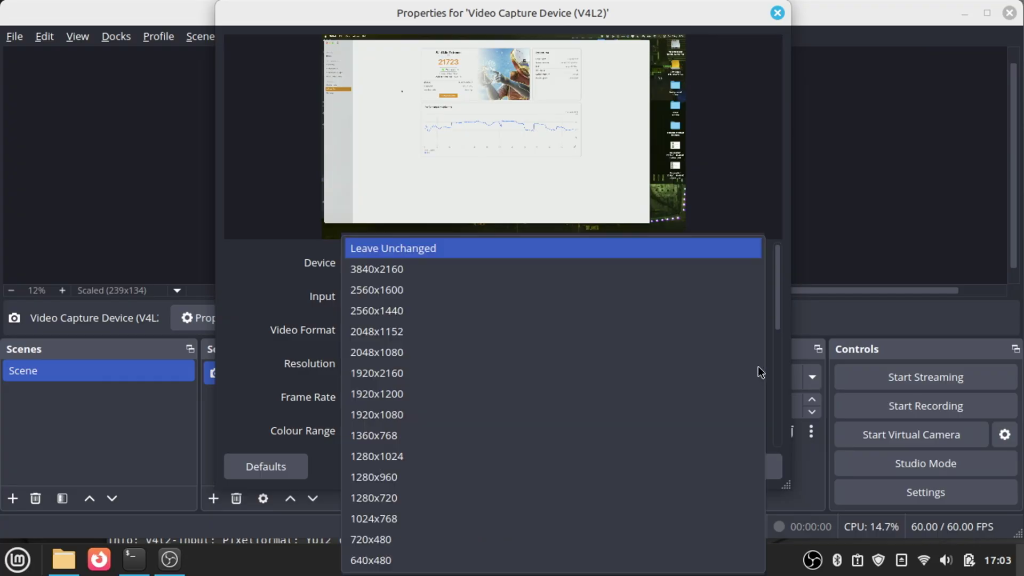
left_click(614, 414)
left_click(748, 470)
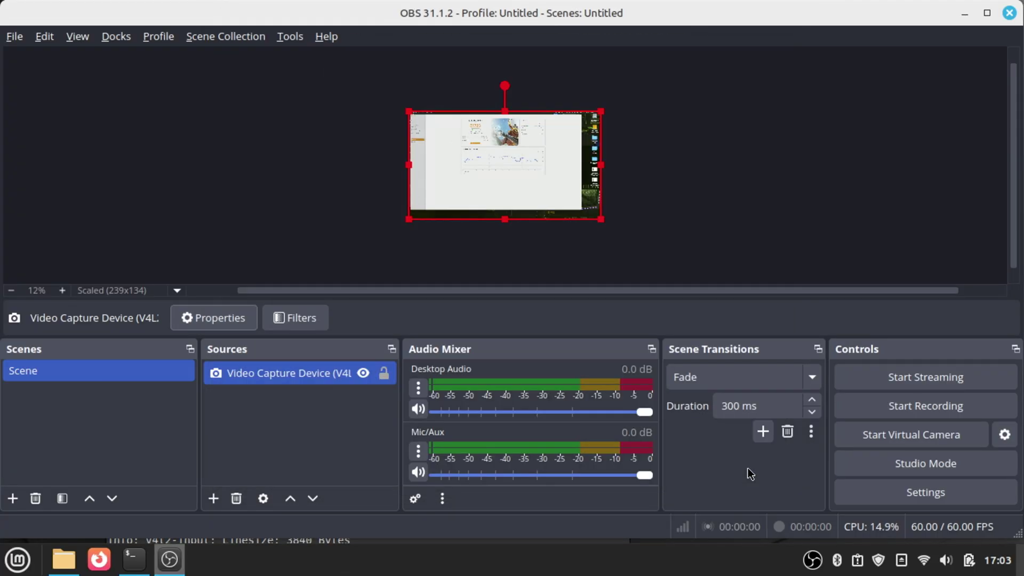
left_click(63, 291)
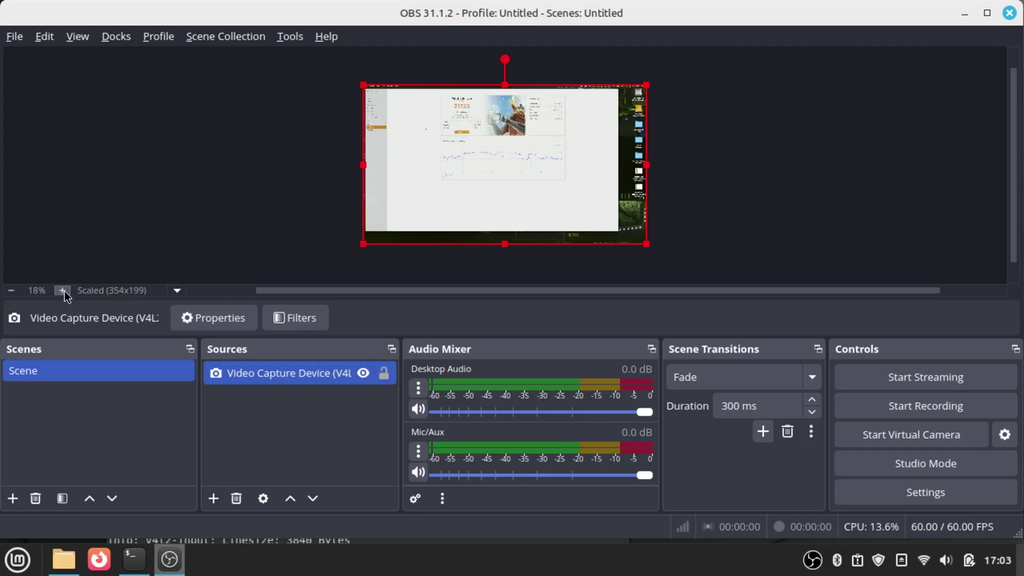
left_click(63, 290)
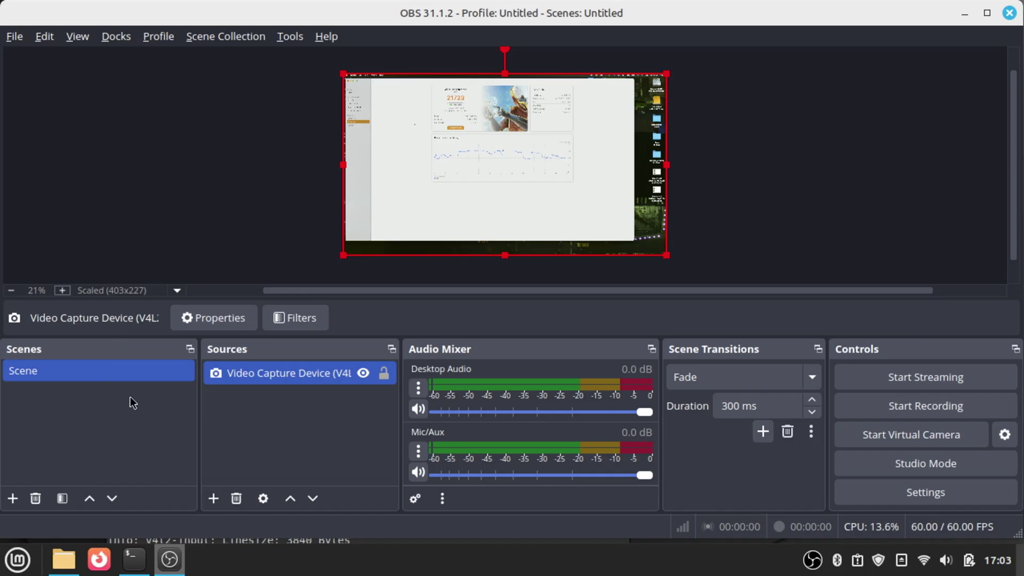
Add a second V4L2 source using Apple Facetime HD and shrink it into the bottom-right corner.
left_click(216, 500)
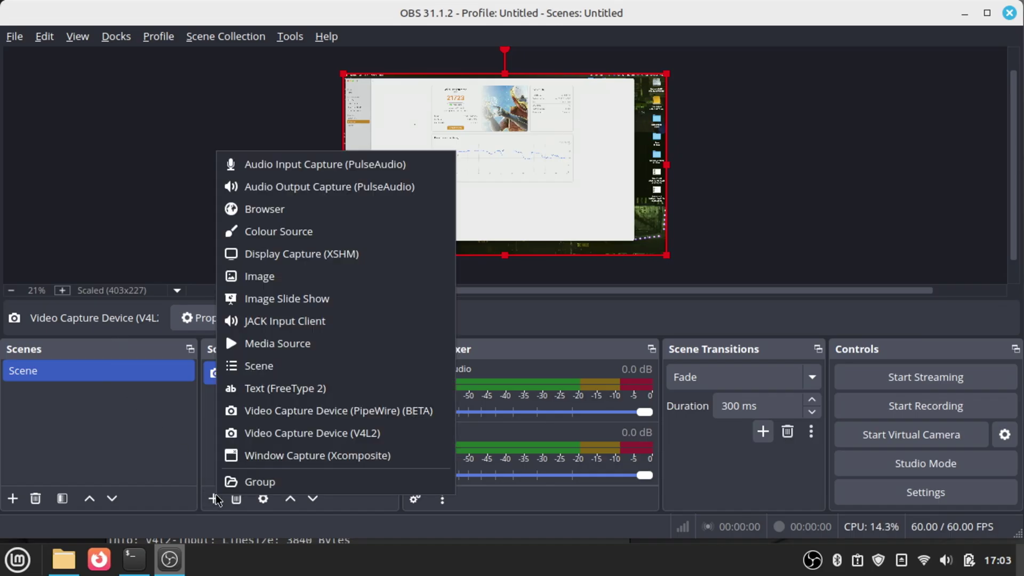
left_click(319, 433)
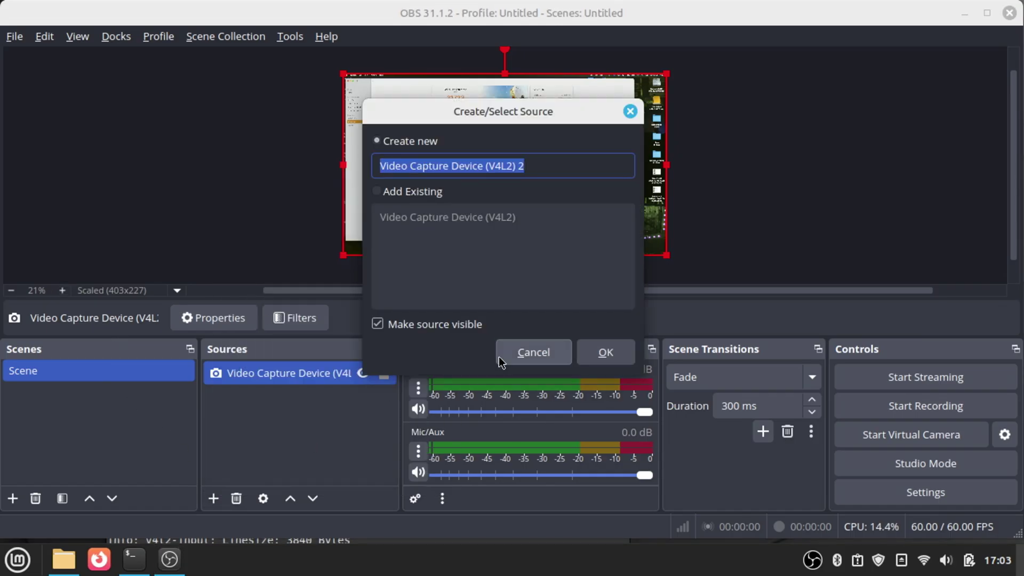
left_click(604, 353)
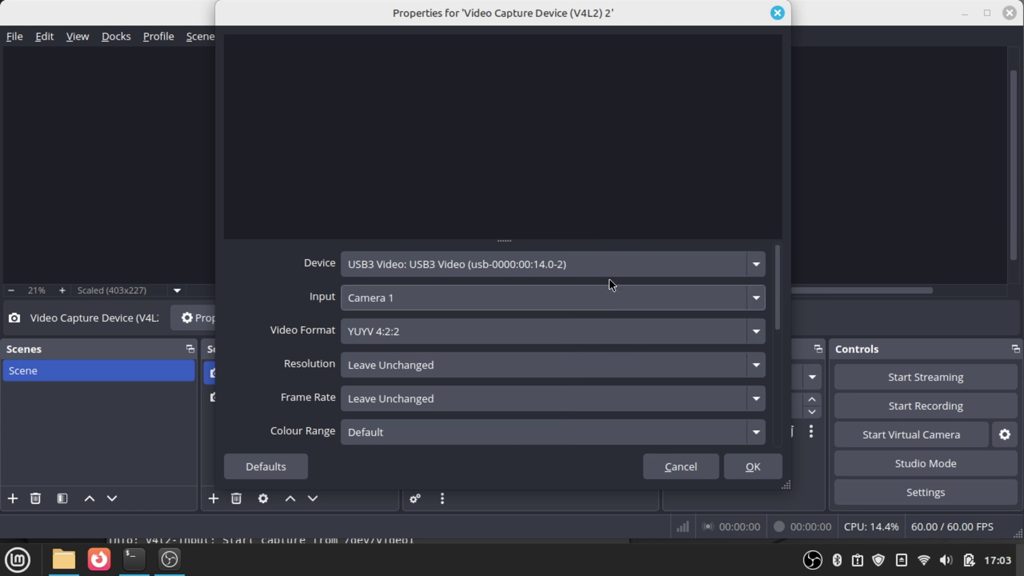
left_click(755, 264)
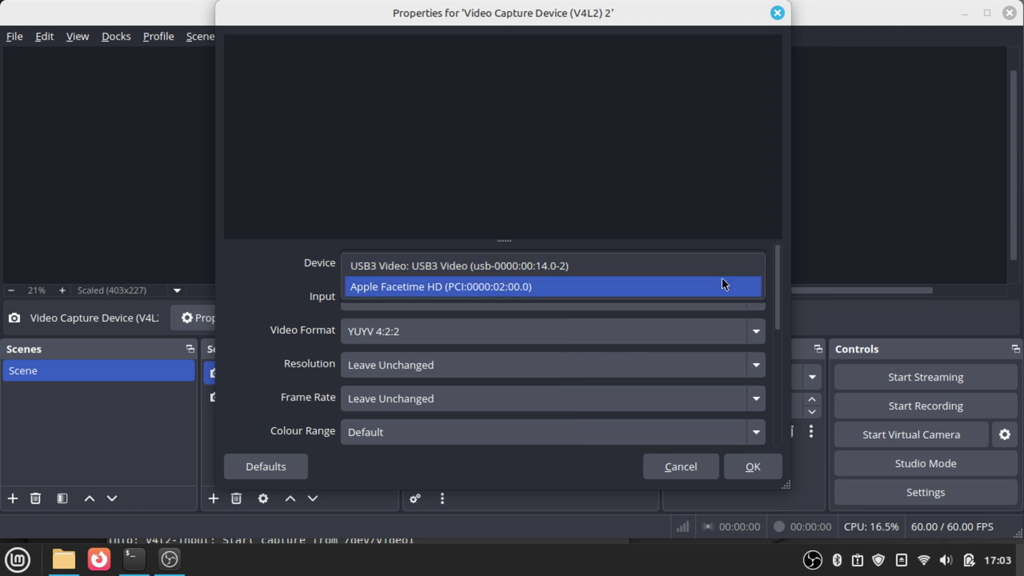
left_click(722, 282)
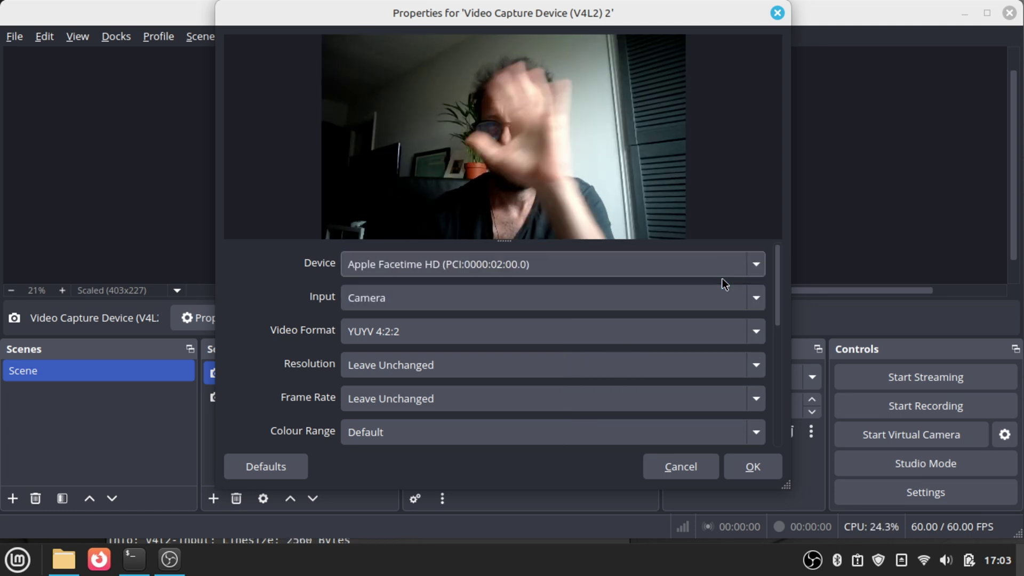
left_click(753, 467)
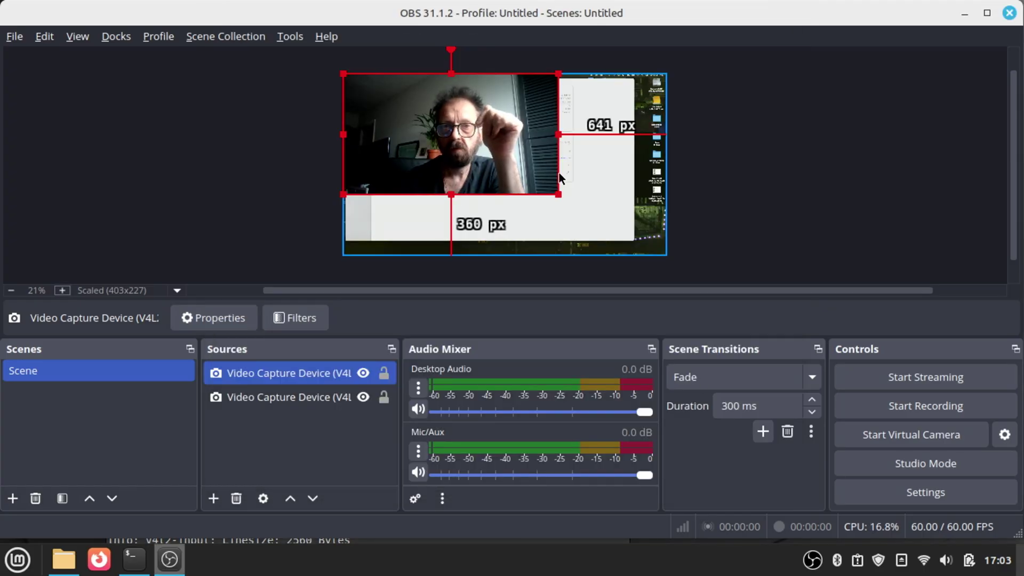
left_click_drag(559, 196, 607, 238)
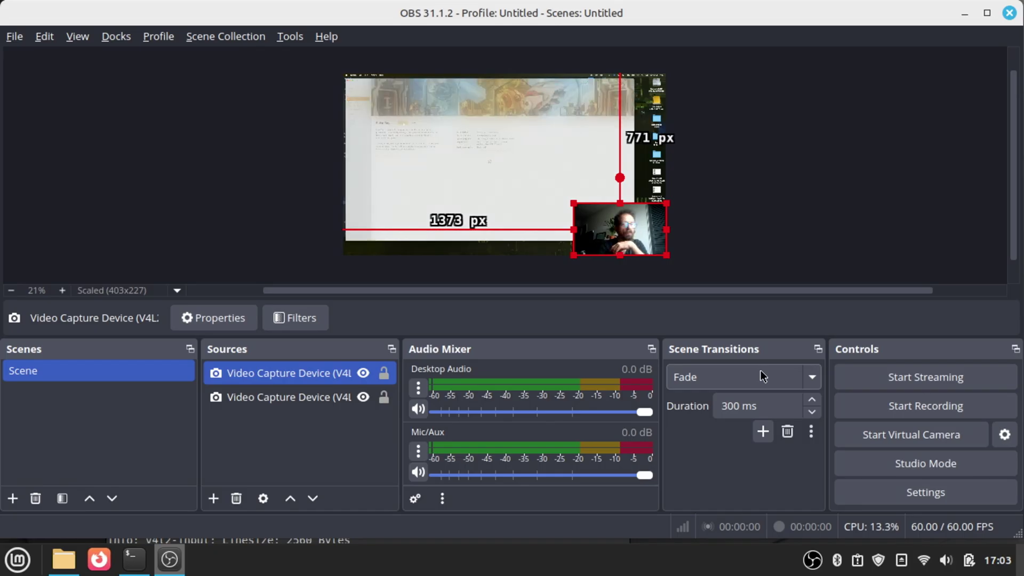
left_click(917, 411)
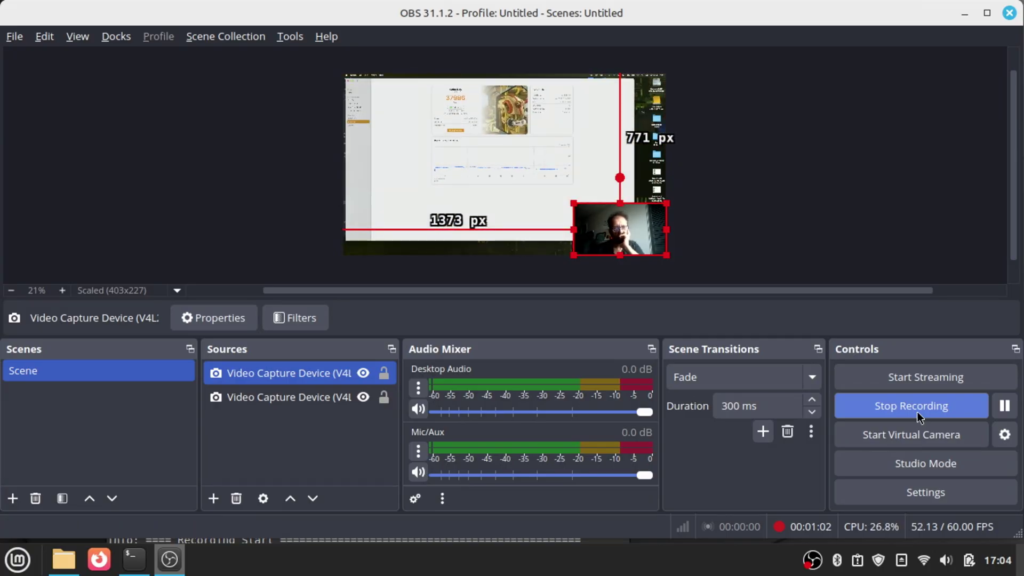
left_click(917, 412)
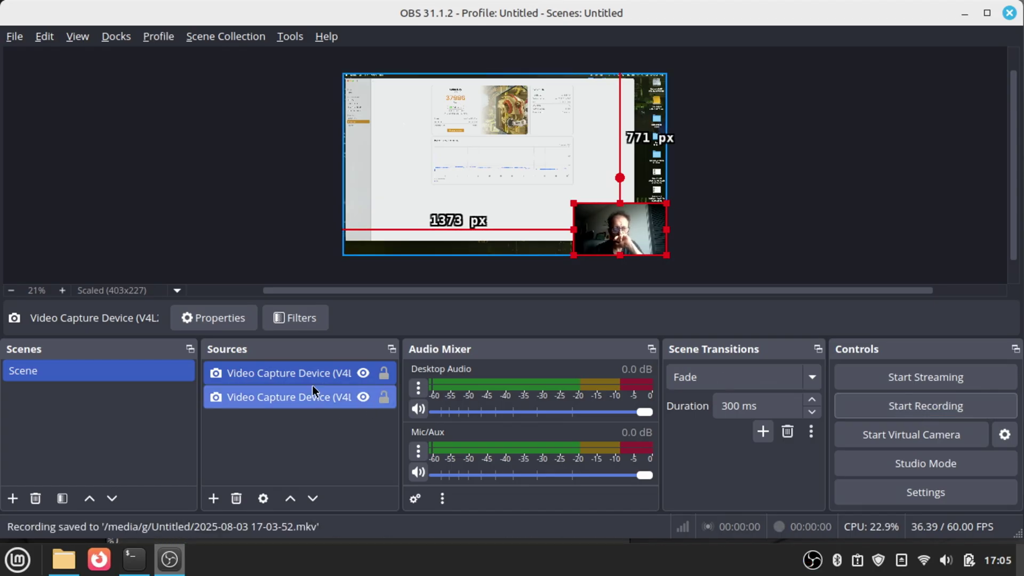
Delete the FaceTime HD camera source and select the remaining HDMI Video Capture Device source.
left_click(235, 498)
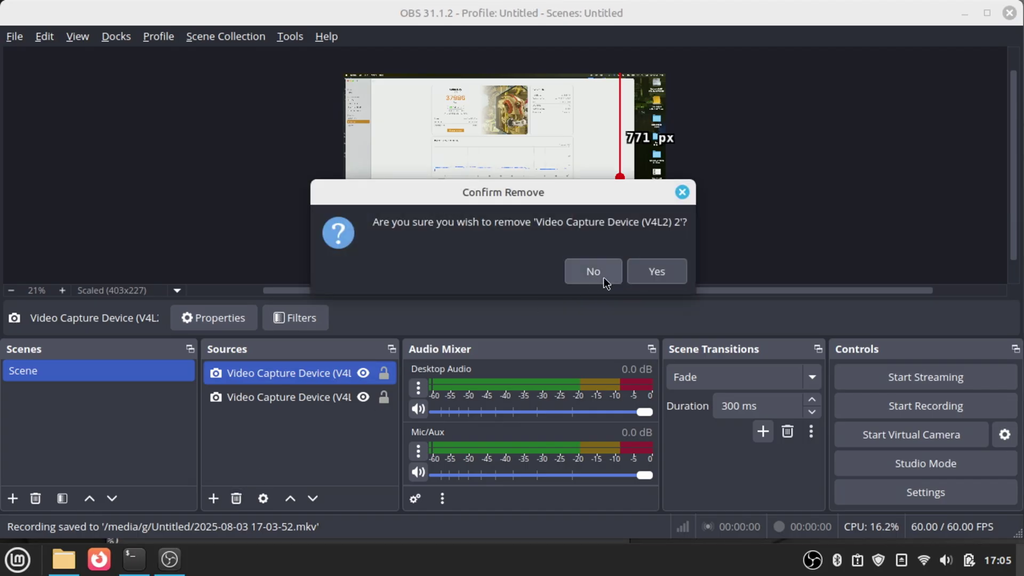
left_click(644, 279)
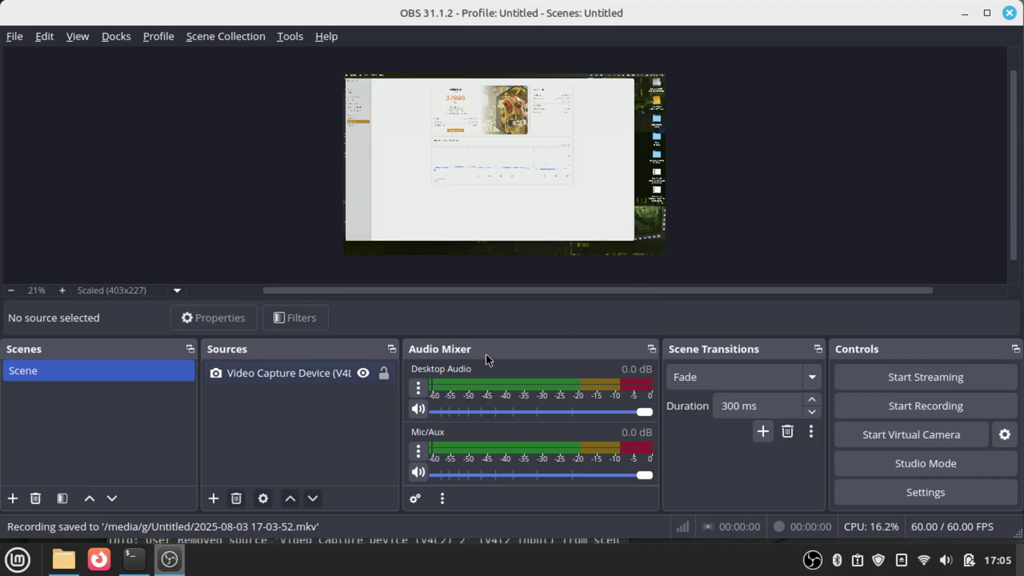
left_click(286, 380)
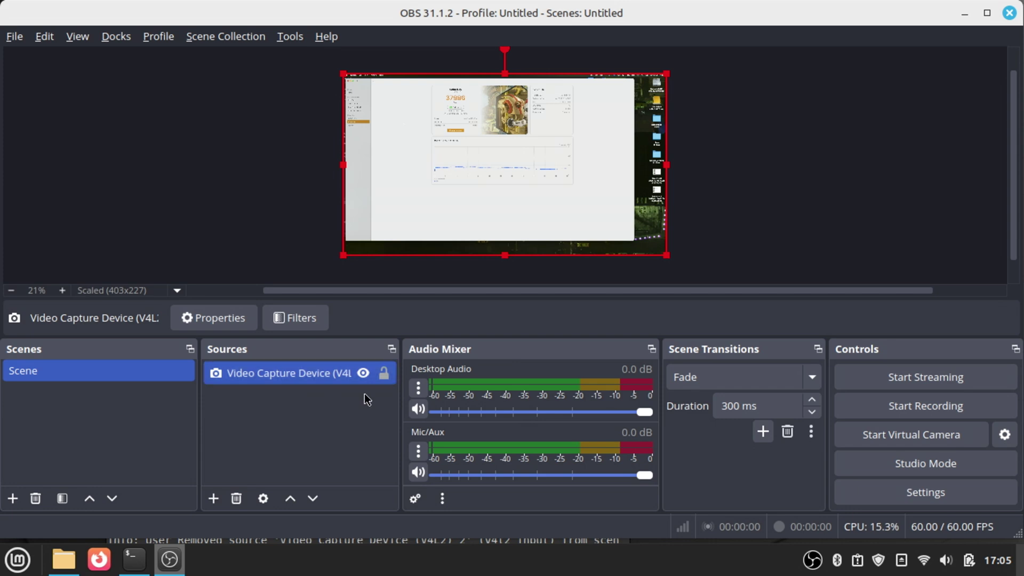
left_click(891, 409)
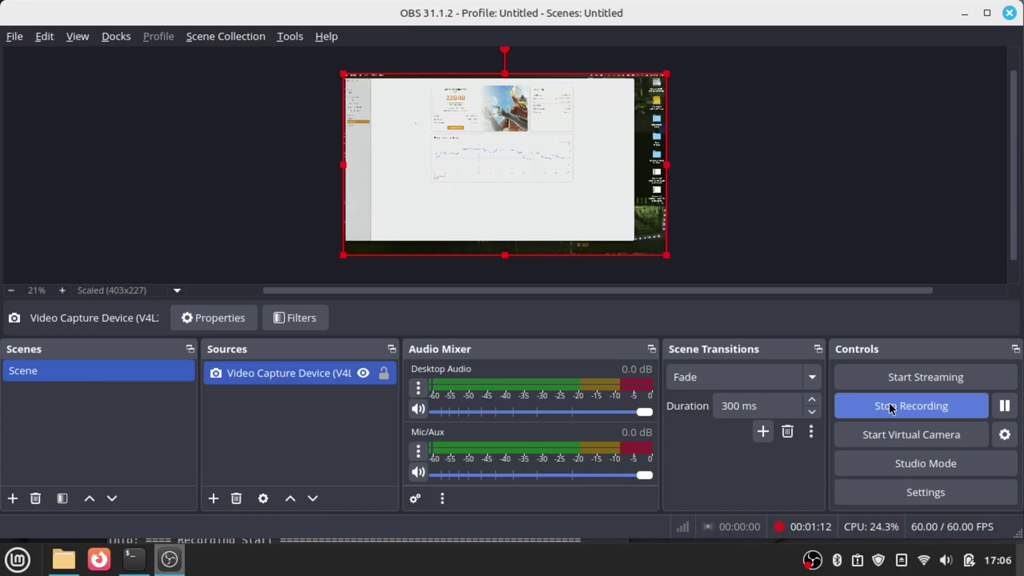
left_click(889, 408)
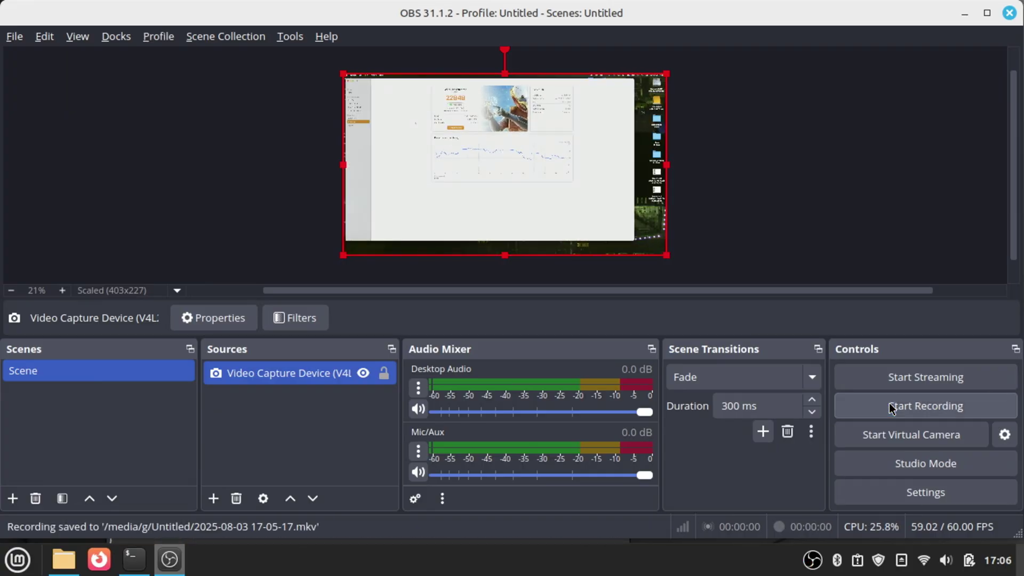